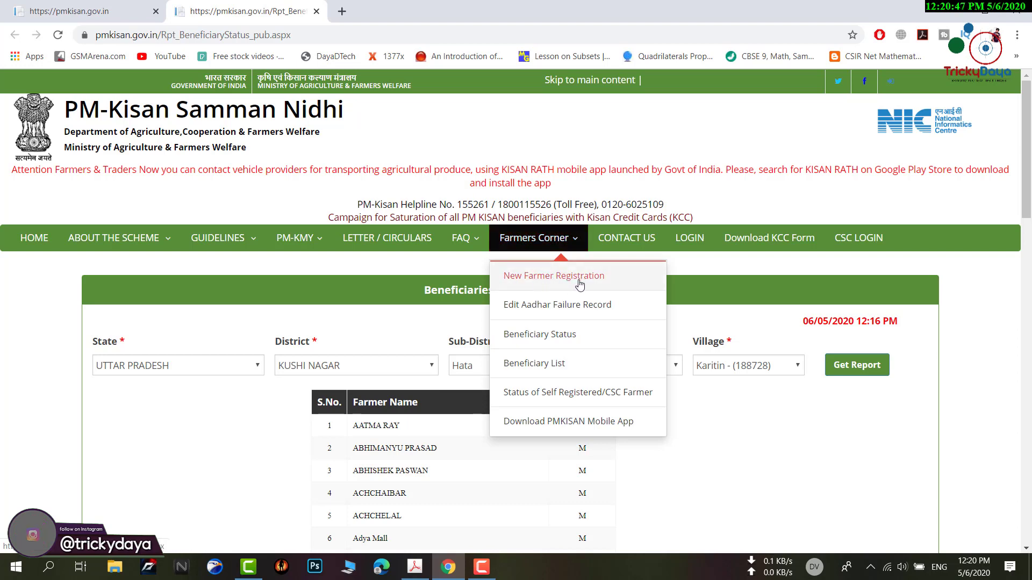
- Check the farmer's Aadhaar number for new registration and agree to register when no record exists
{"action": "left_click", "coordinate": [580, 285]}
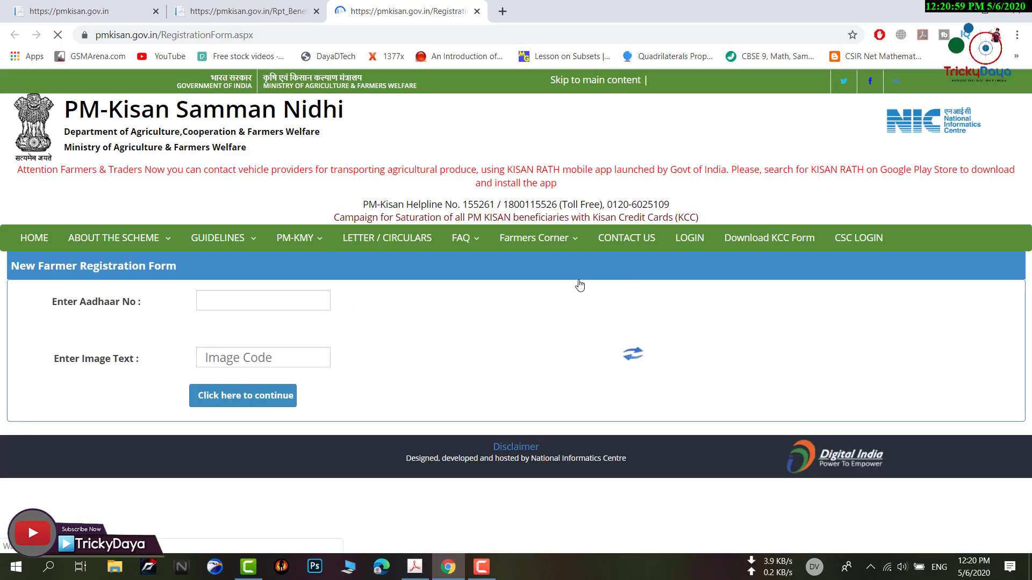
{"action": "left_click", "coordinate": [227, 299]}
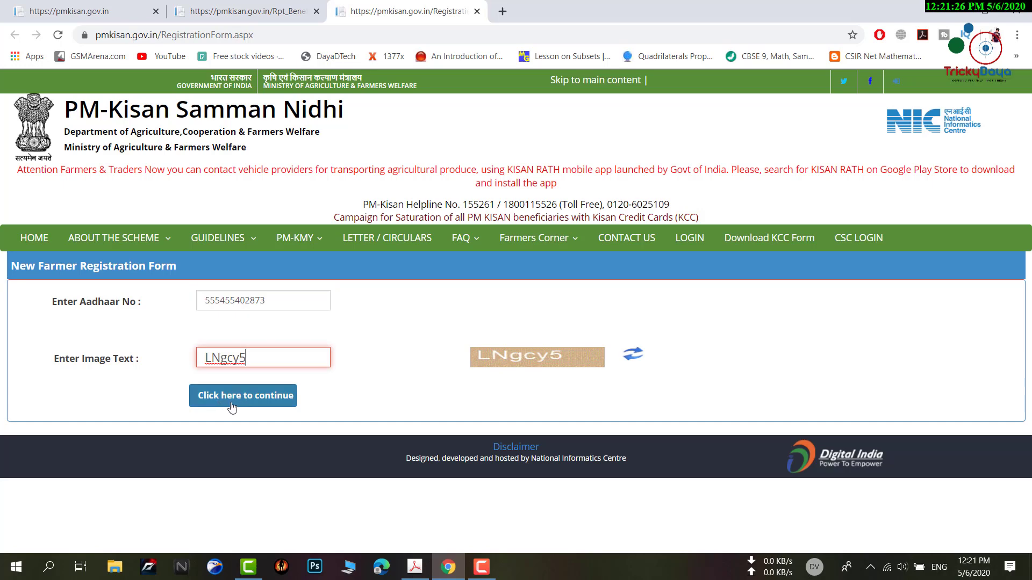
{"action": "left_click", "coordinate": [243, 406]}
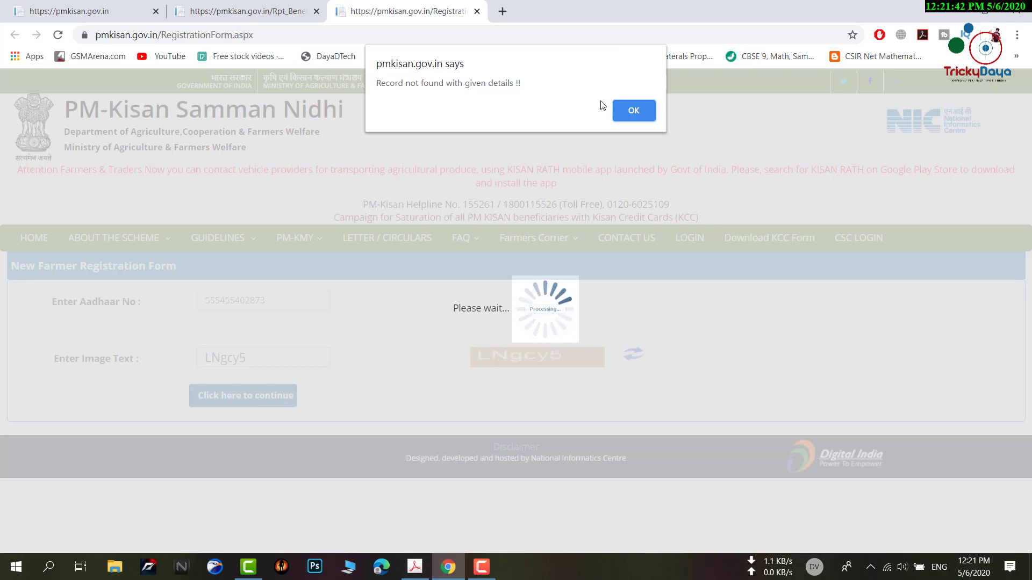
{"action": "left_click", "coordinate": [630, 110]}
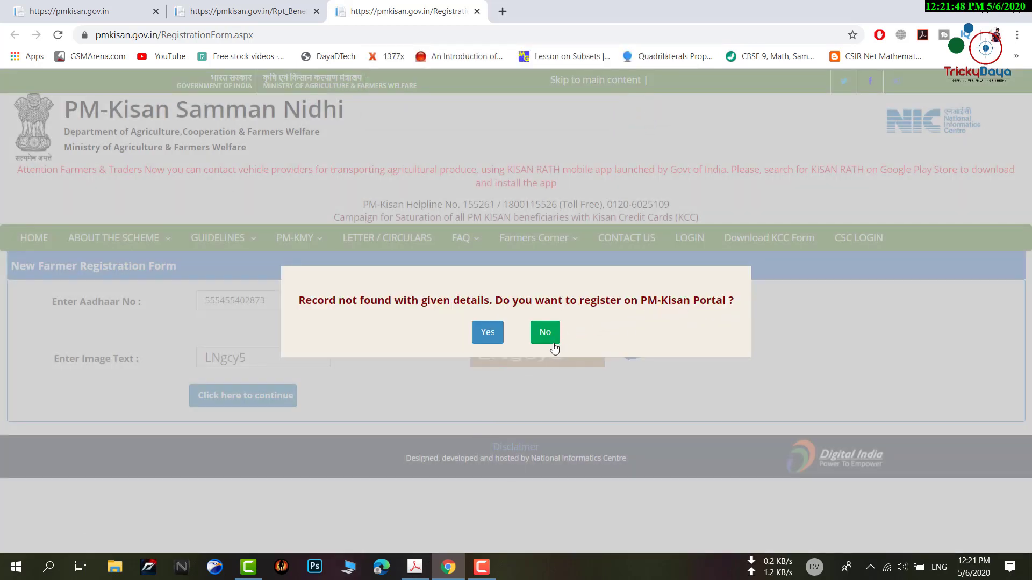
{"action": "left_click", "coordinate": [484, 336]}
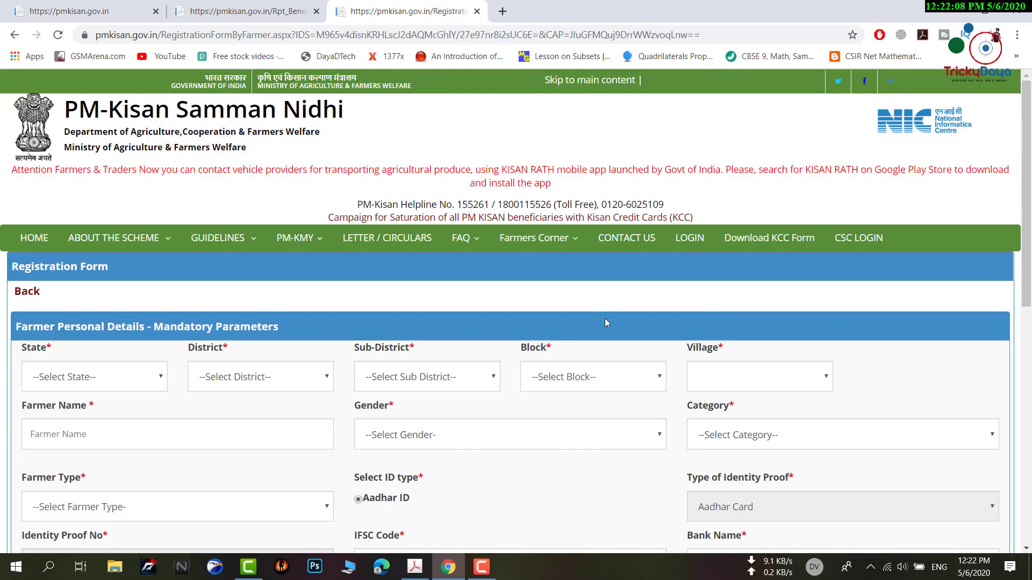
- Choose state Uttar Pradesh, district Kushi Nagar, sub-district Hata, block Kaptainganj and village Karitin
{"action": "scroll", "coordinate": [127, 361], "scroll_direction": "down", "scroll_amount": 1}
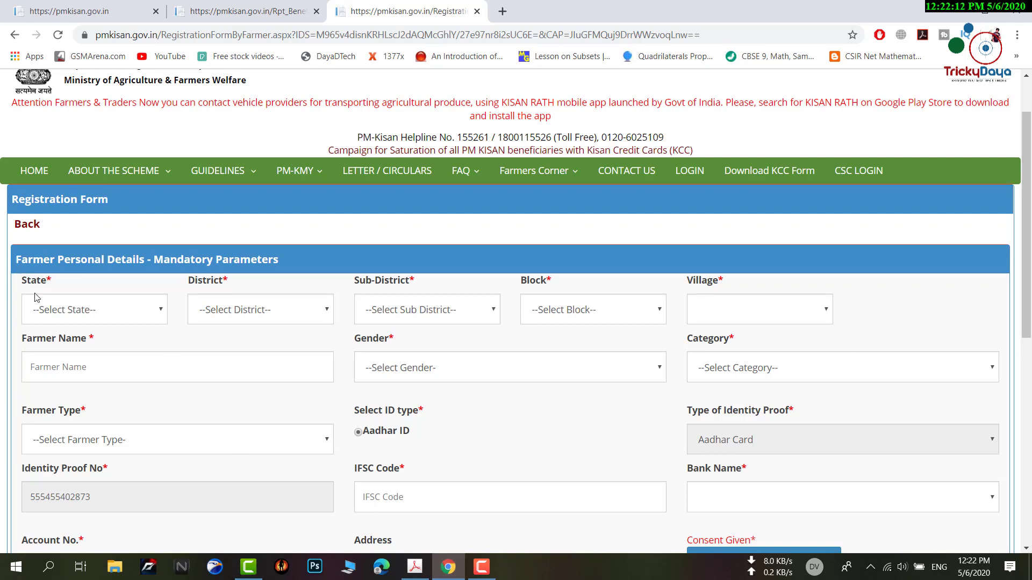
{"action": "left_click", "coordinate": [135, 315]}
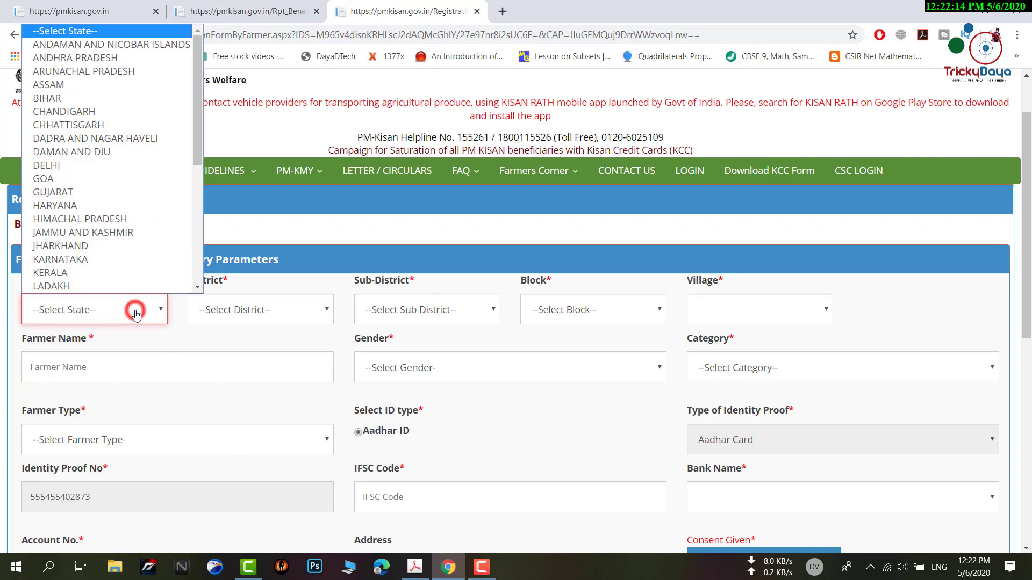
{"action": "key", "text": "k"}
{"action": "scroll", "coordinate": [152, 304], "scroll_direction": "down", "scroll_amount": 1}
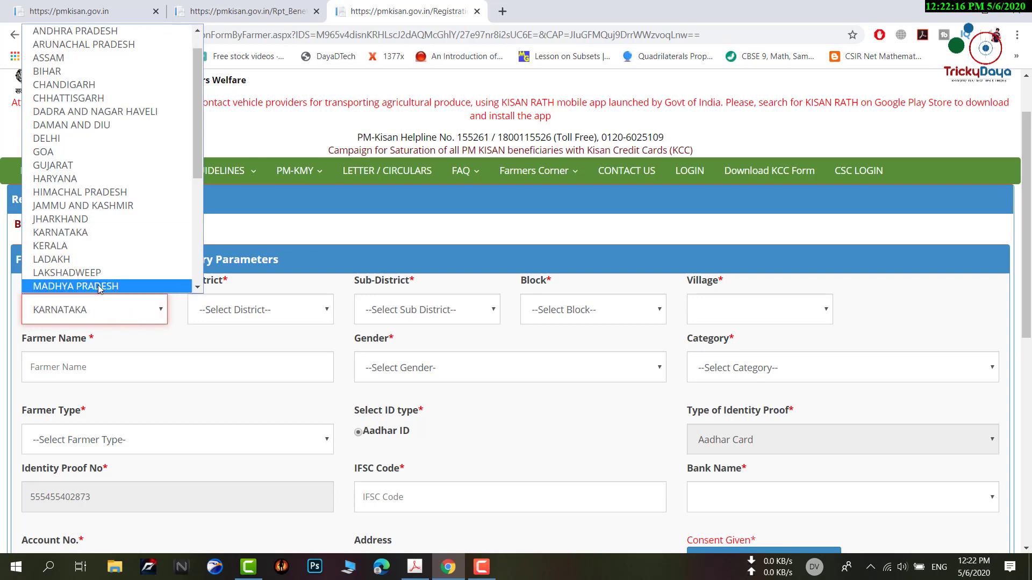
{"action": "key", "text": "u"}
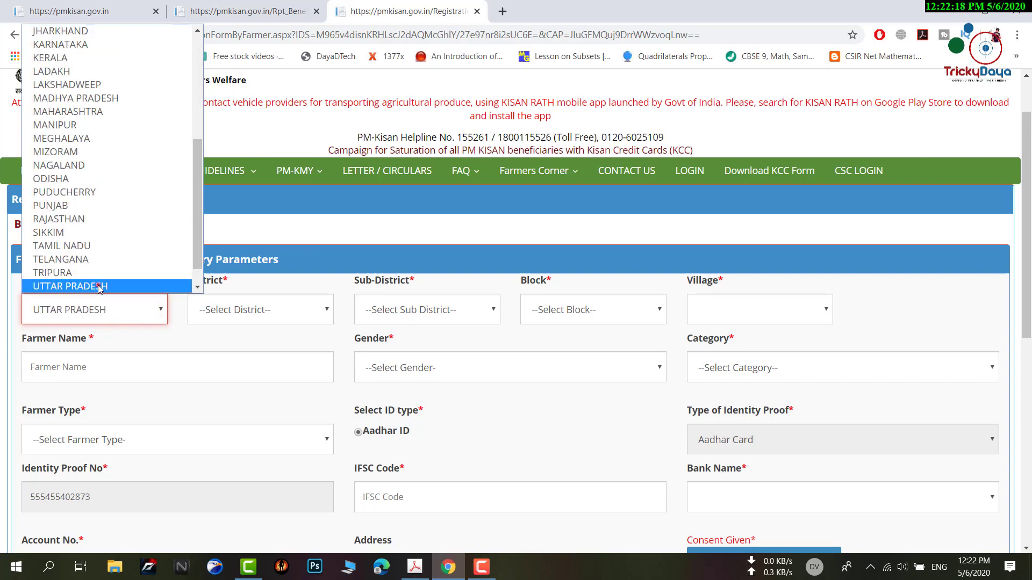
{"action": "left_click", "coordinate": [100, 287]}
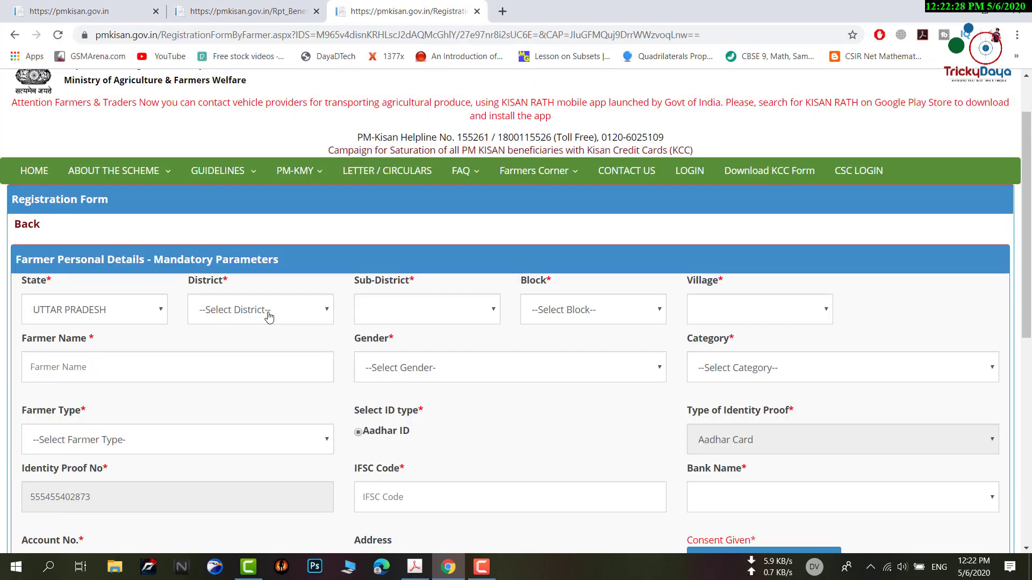
{"action": "left_click", "coordinate": [268, 310]}
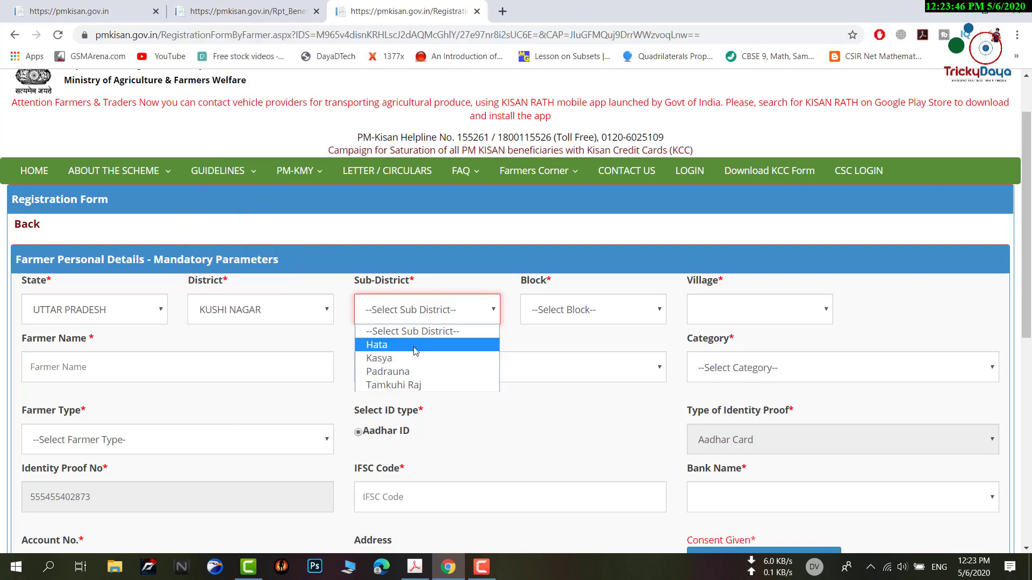
{"action": "left_click", "coordinate": [415, 350]}
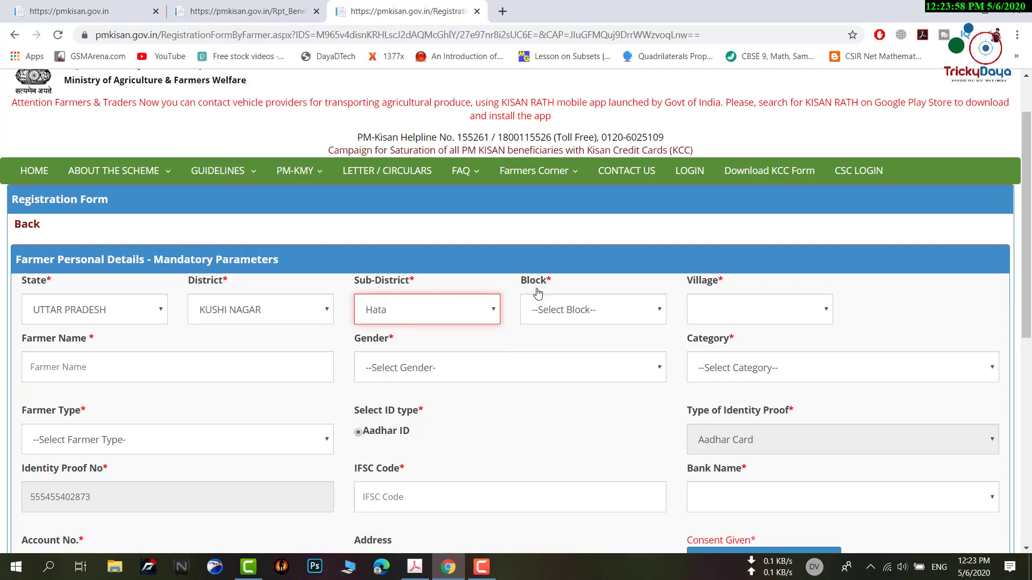
{"action": "left_click", "coordinate": [578, 309]}
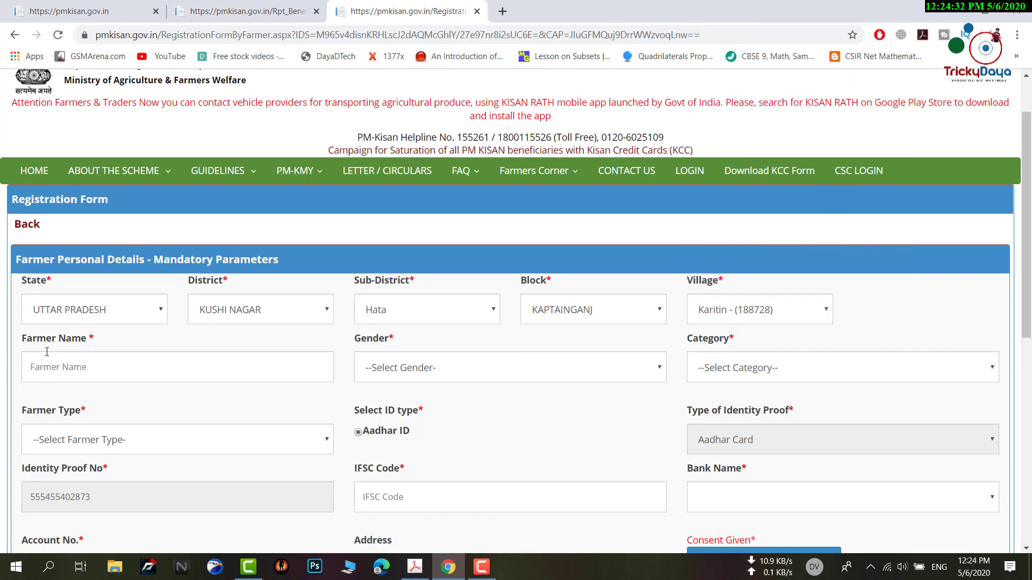
- Enter the farmer's name, with gender Male and category General/Others
{"action": "left_click", "coordinate": [108, 373]}
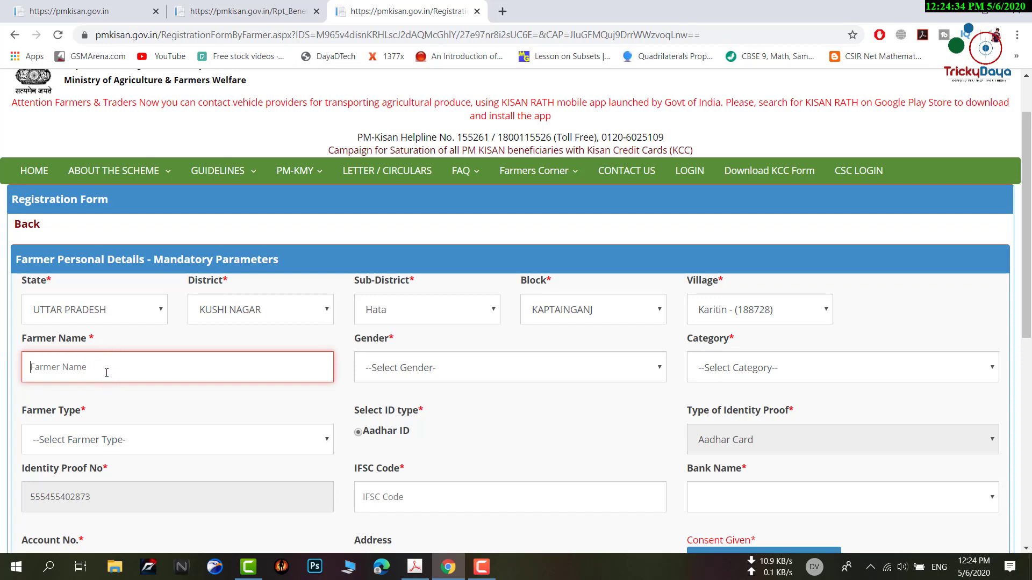
{"action": "type", "text": "Dayanand"}
{"action": "left_click", "coordinate": [408, 371]}
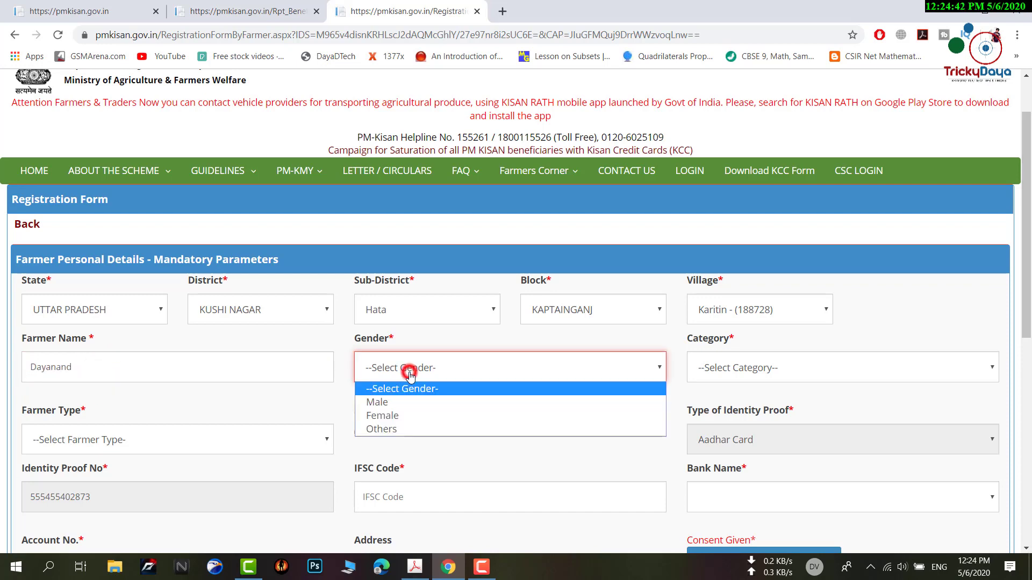
{"action": "left_click", "coordinate": [378, 398]}
{"action": "left_click", "coordinate": [718, 369]}
{"action": "left_click", "coordinate": [768, 402]}
{"action": "scroll", "coordinate": [45, 379], "scroll_direction": "down", "scroll_amount": 1}
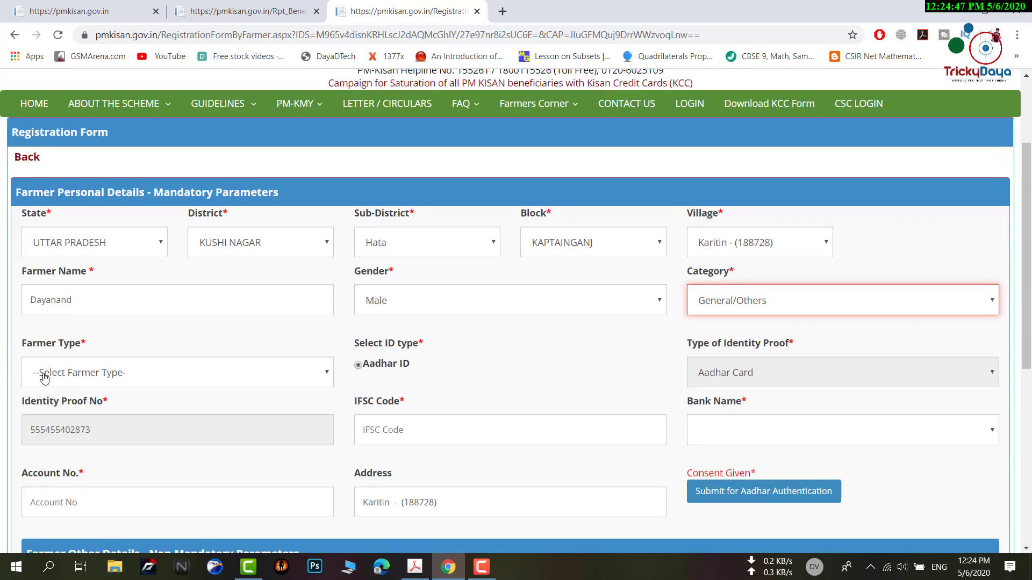
{"action": "left_click", "coordinate": [167, 376]}
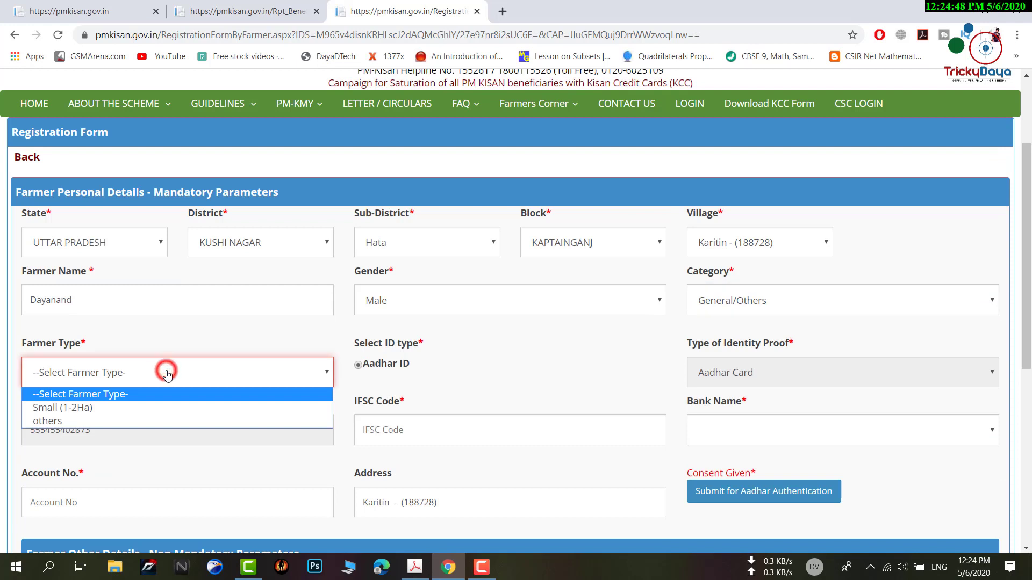
- Set farmer type Small (1-2Ha), IFSC SBIN0001573 and bank State Bank of India
{"action": "left_click", "coordinate": [119, 408]}
{"action": "scroll", "coordinate": [429, 367], "scroll_direction": "down", "scroll_amount": 1}
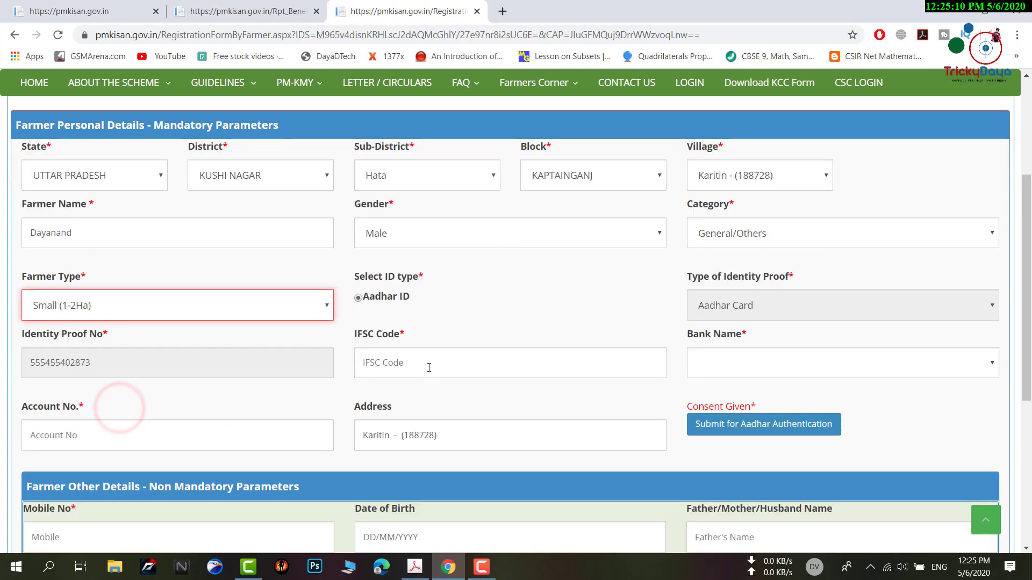
{"action": "left_click", "coordinate": [429, 368]}
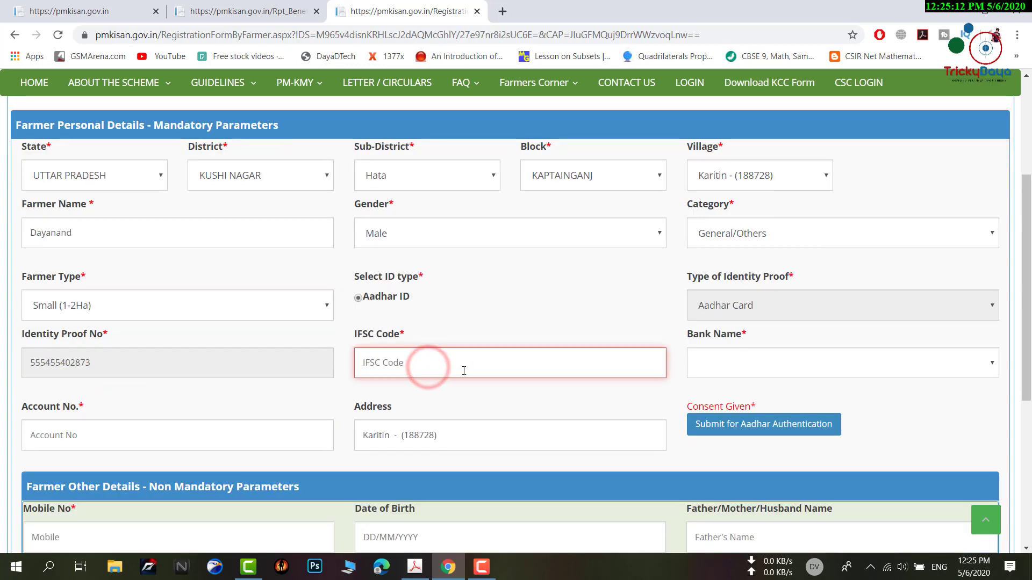
{"action": "left_click", "coordinate": [819, 370]}
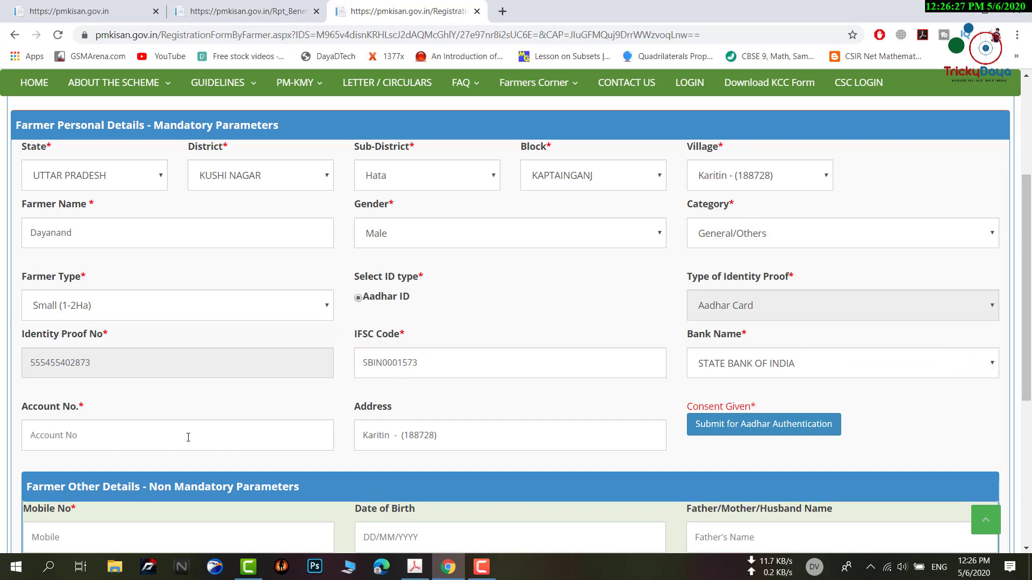
- Review the account number and address fields, then submit for Aadhaar authentication, which demands an account number
{"action": "left_click", "coordinate": [187, 436]}
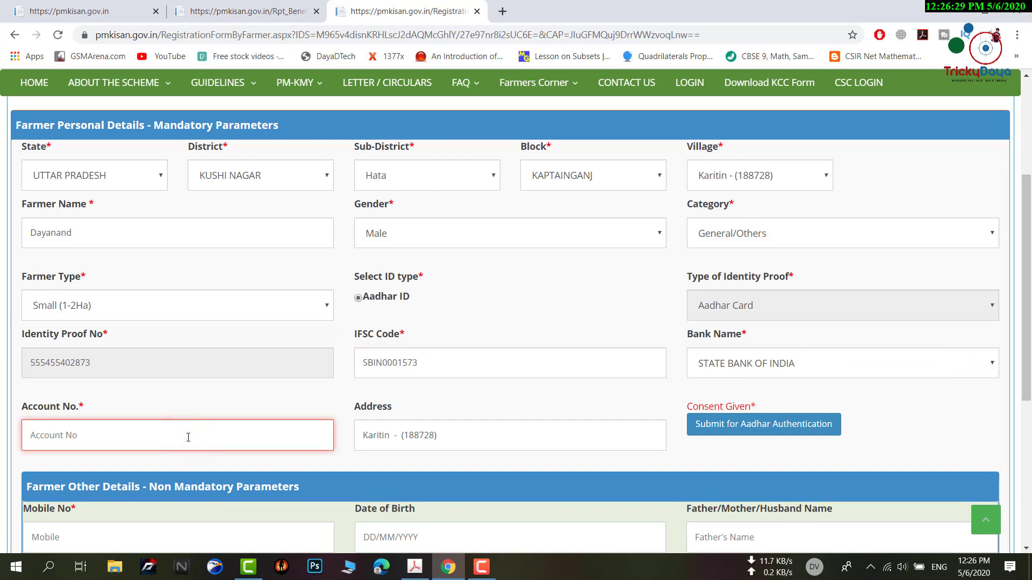
{"action": "scroll", "coordinate": [188, 437], "scroll_direction": "down", "scroll_amount": 1}
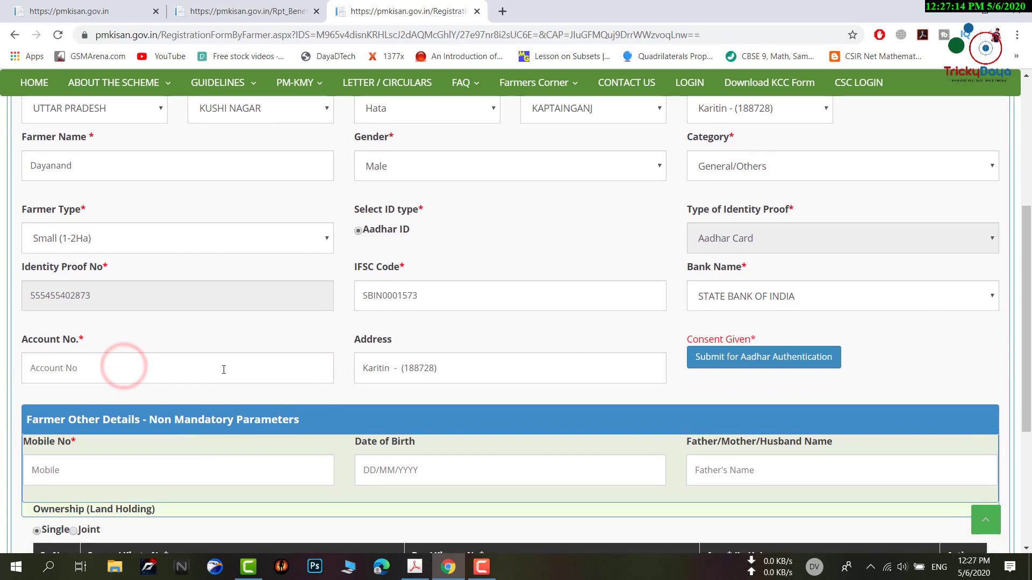
{"action": "left_click", "coordinate": [168, 369]}
{"action": "left_click", "coordinate": [524, 371]}
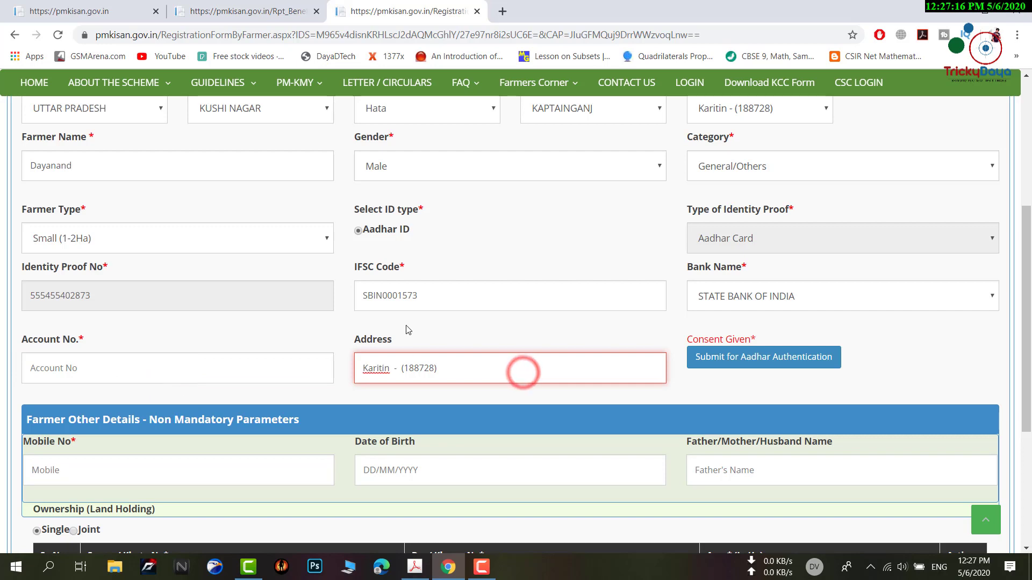
{"action": "triple_click", "coordinate": [463, 370]}
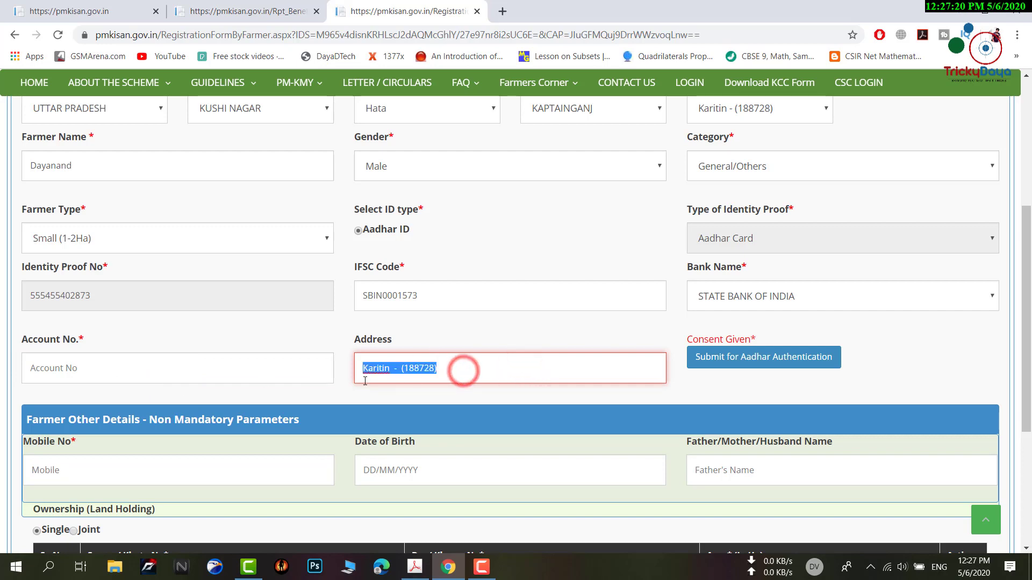
{"action": "left_click", "coordinate": [472, 329]}
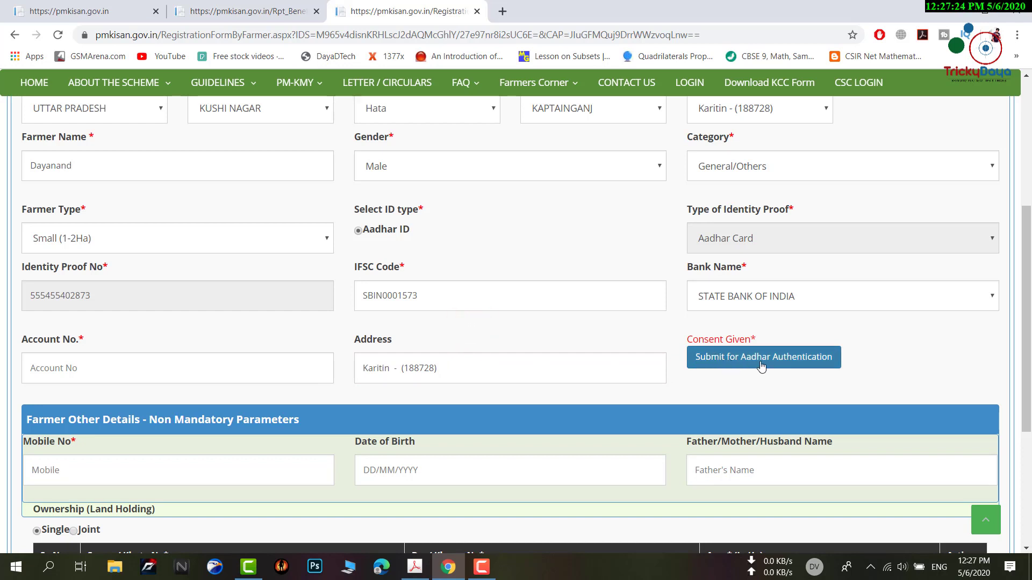
{"action": "left_click", "coordinate": [803, 366]}
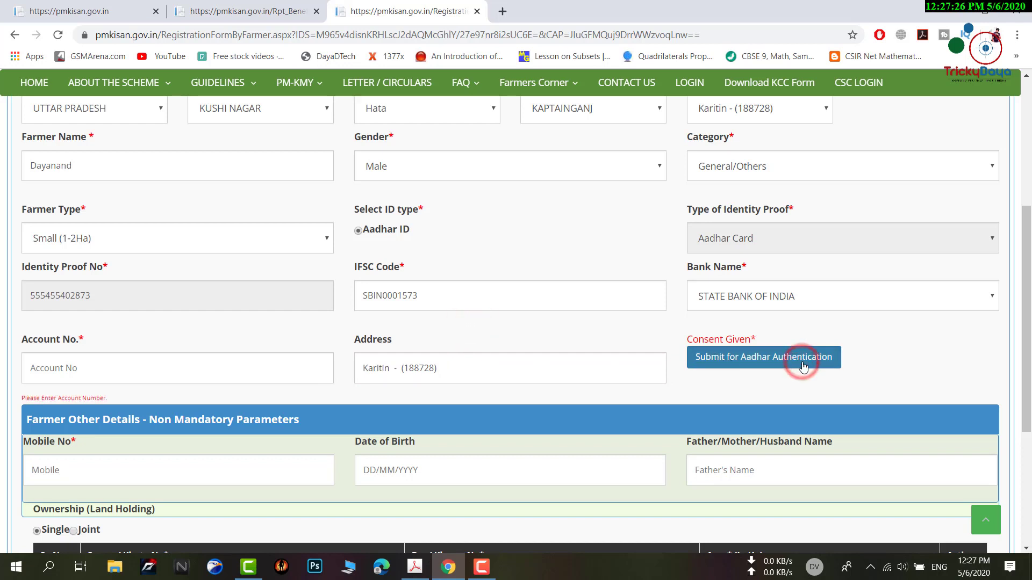
- Add a land holding under Ownership, showing empty Survey/Khata No, Dag/Khasra No and Area fields
{"action": "scroll", "coordinate": [209, 333], "scroll_direction": "down", "scroll_amount": 1}
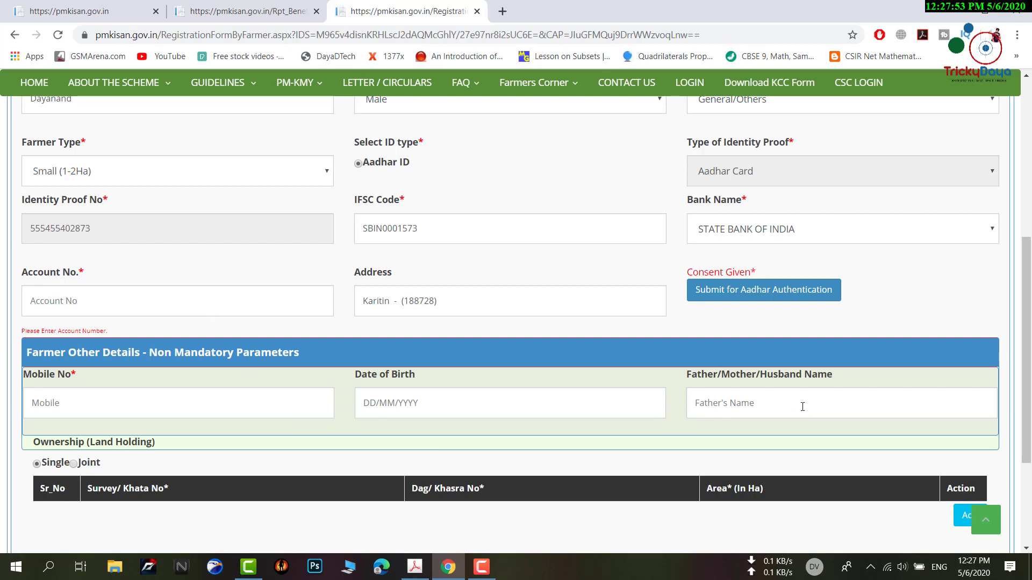
{"action": "scroll", "coordinate": [736, 412], "scroll_direction": "down", "scroll_amount": 1}
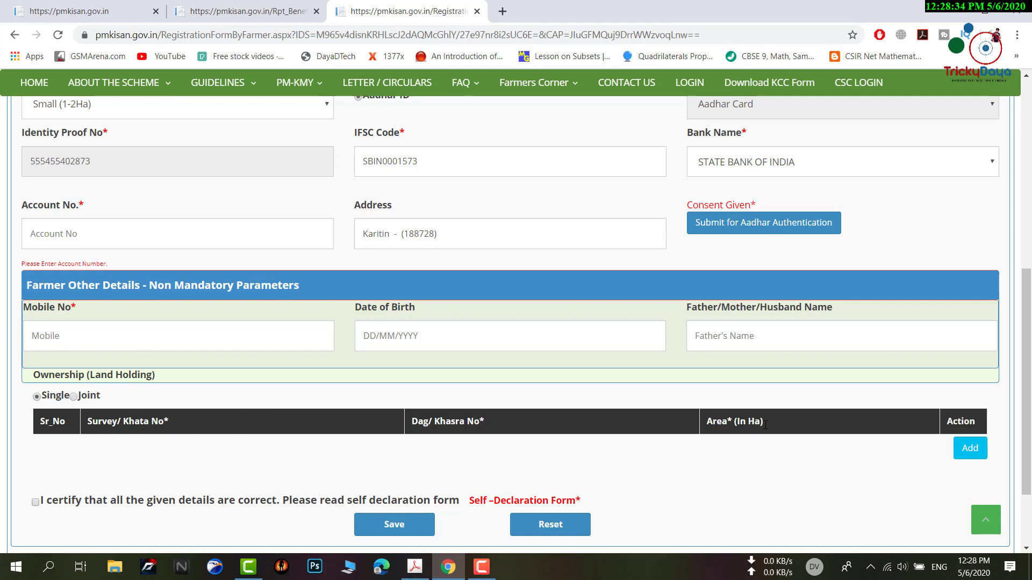
{"action": "scroll", "coordinate": [769, 429], "scroll_direction": "down", "scroll_amount": 2}
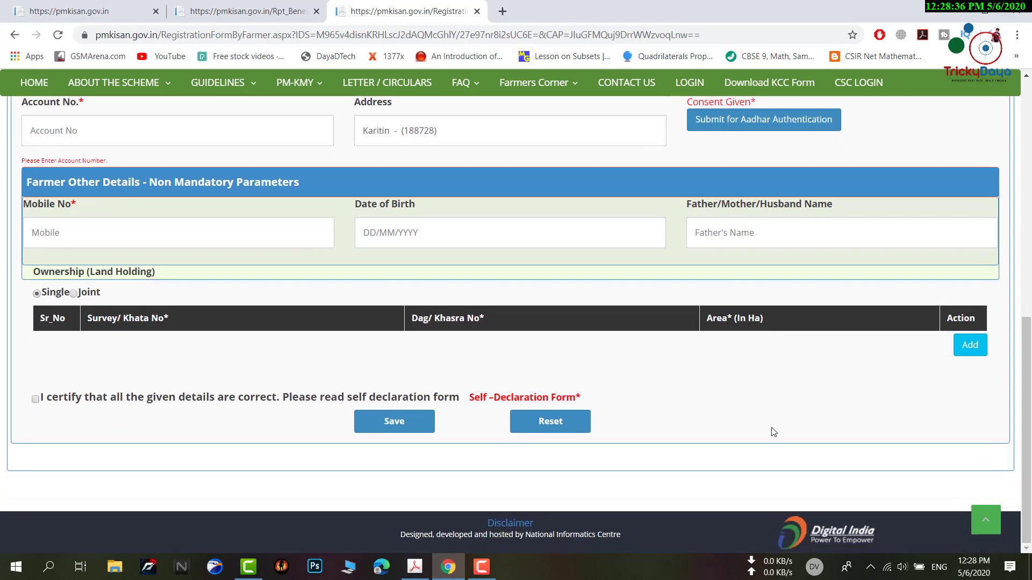
{"action": "left_click", "coordinate": [975, 352]}
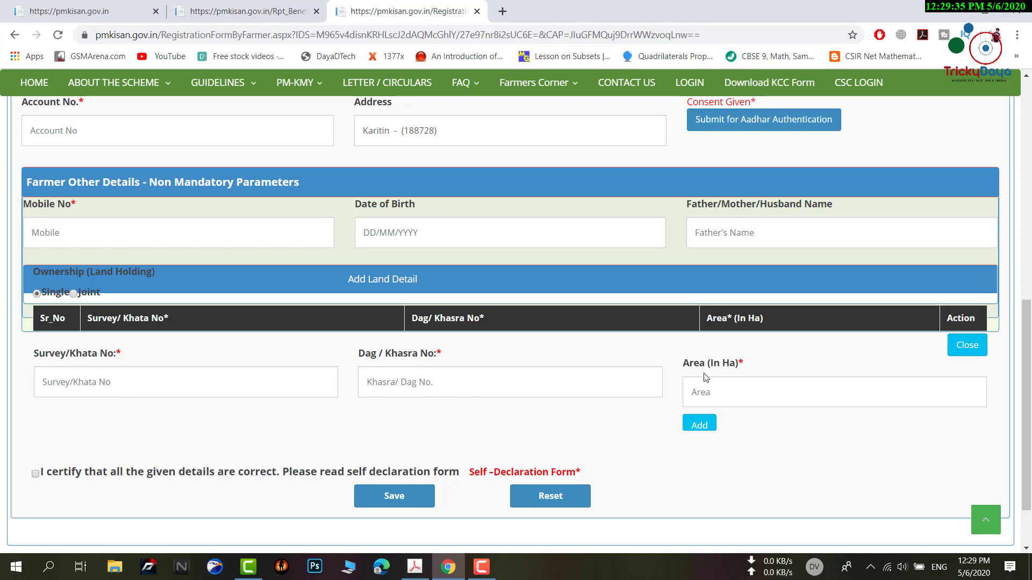
{"action": "left_click", "coordinate": [728, 395]}
{"action": "left_click", "coordinate": [537, 385]}
{"action": "left_click", "coordinate": [285, 388]}
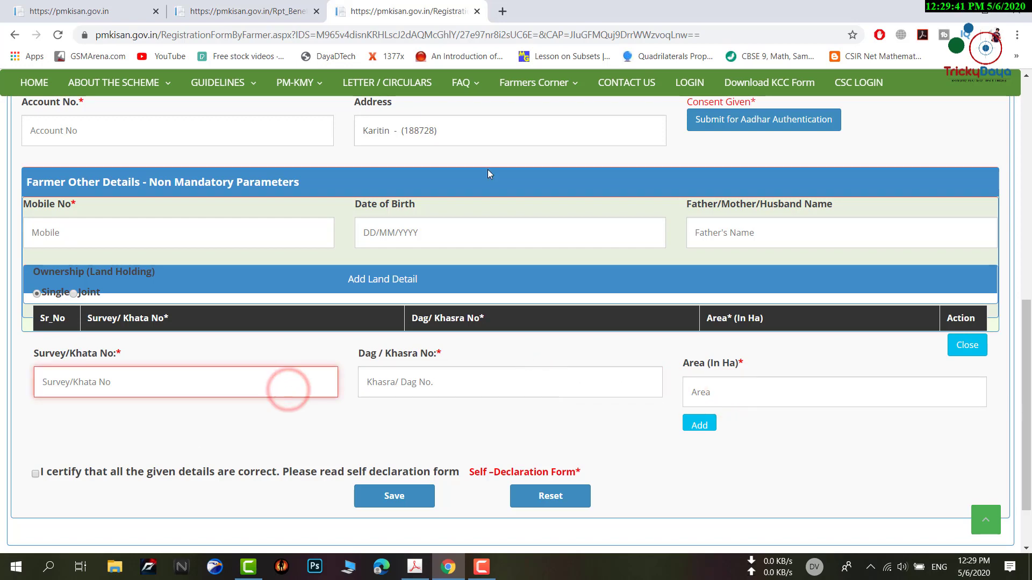
- Search Google for bhulekh in a new tab and open the UP Bhulekh land-records site
{"action": "left_click", "coordinate": [503, 11]}
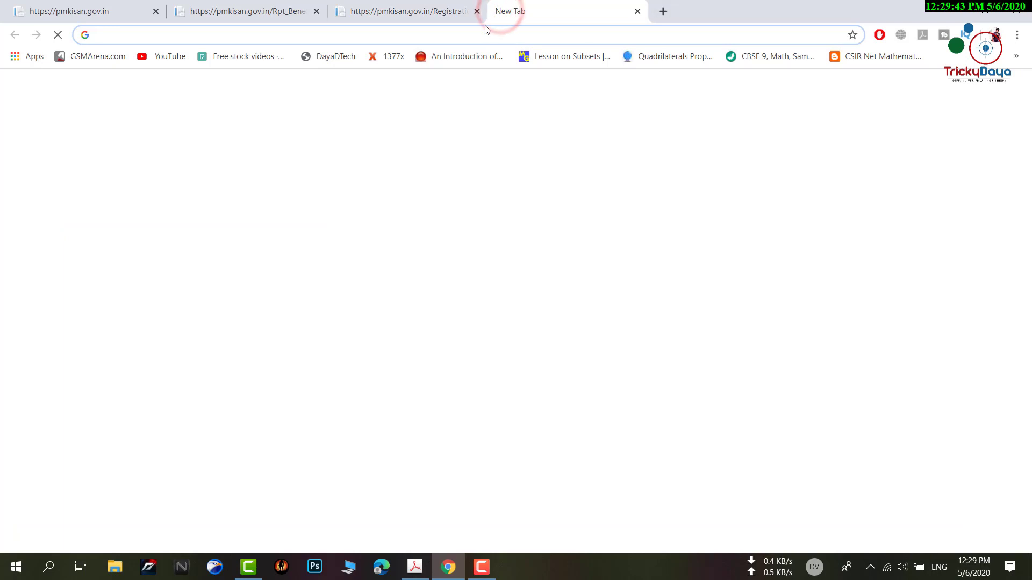
{"action": "type", "text": "BHUL"}
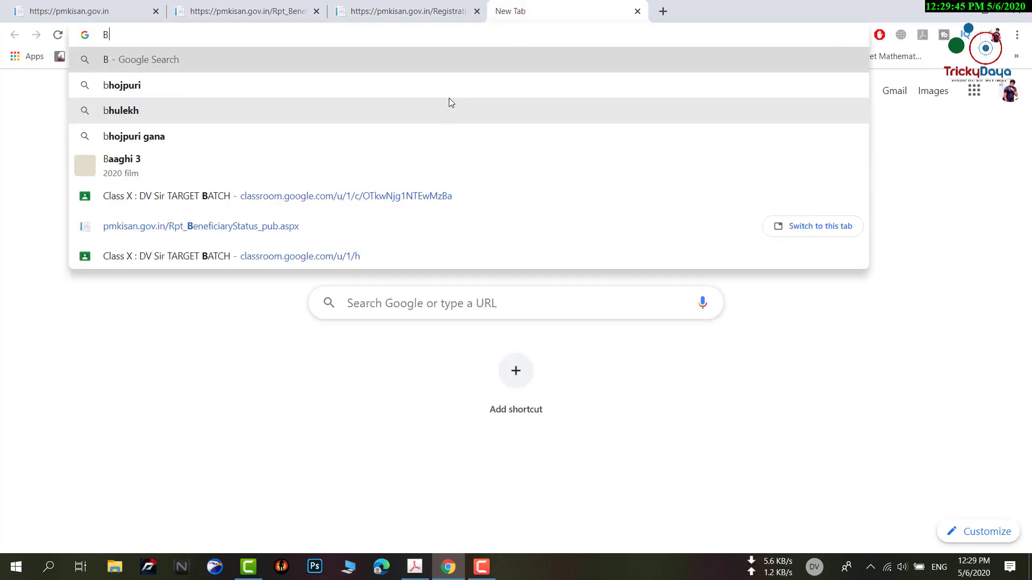
{"action": "left_click", "coordinate": [183, 58]}
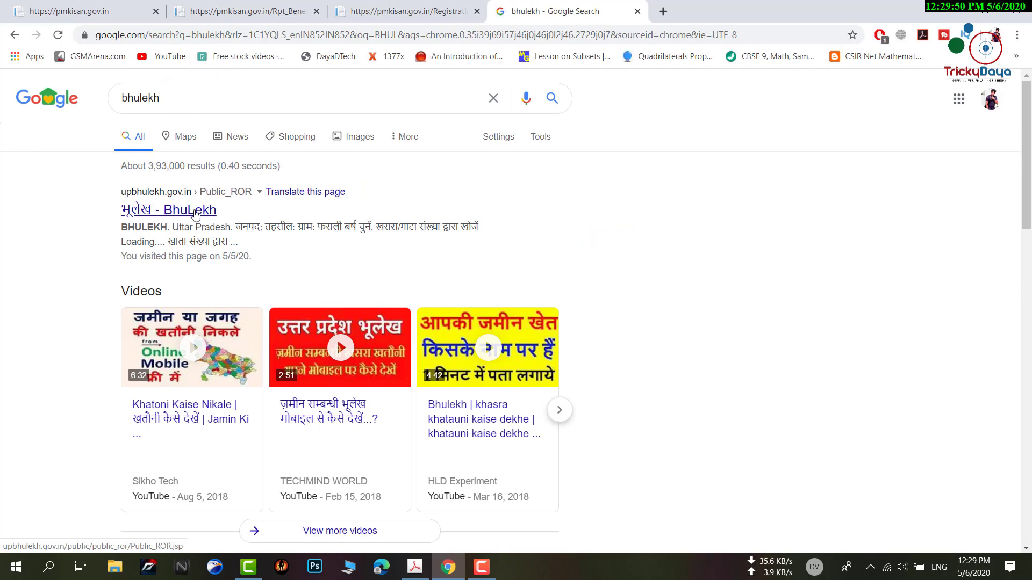
{"action": "left_click", "coordinate": [191, 213]}
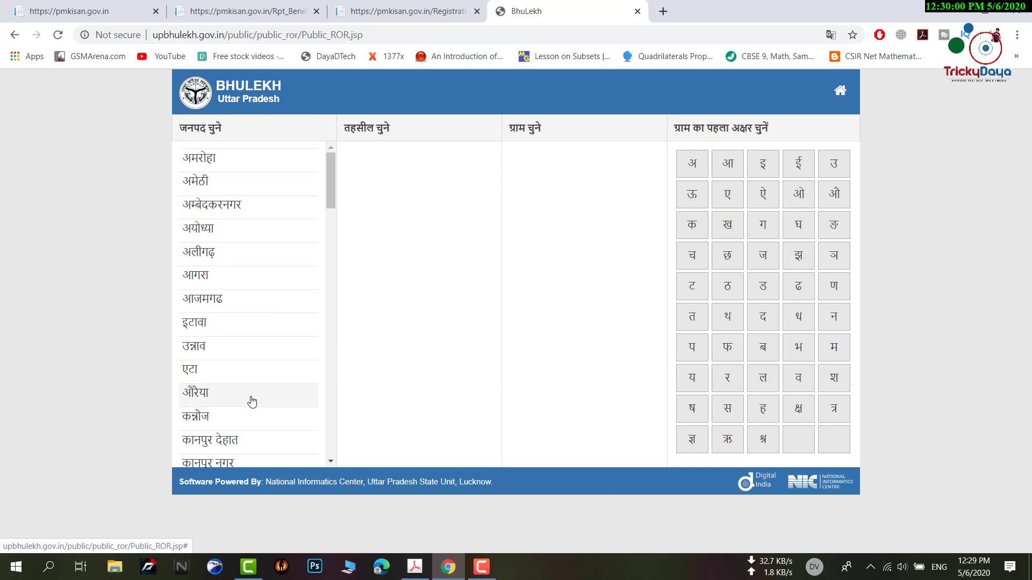
- Pick district कुशीनगर, tehsil कप्तानगंज and village कारीतीन from the क village list
{"action": "scroll", "coordinate": [253, 401], "scroll_direction": "down", "scroll_amount": 2}
{"action": "scroll", "coordinate": [218, 321], "scroll_direction": "up", "scroll_amount": 1}
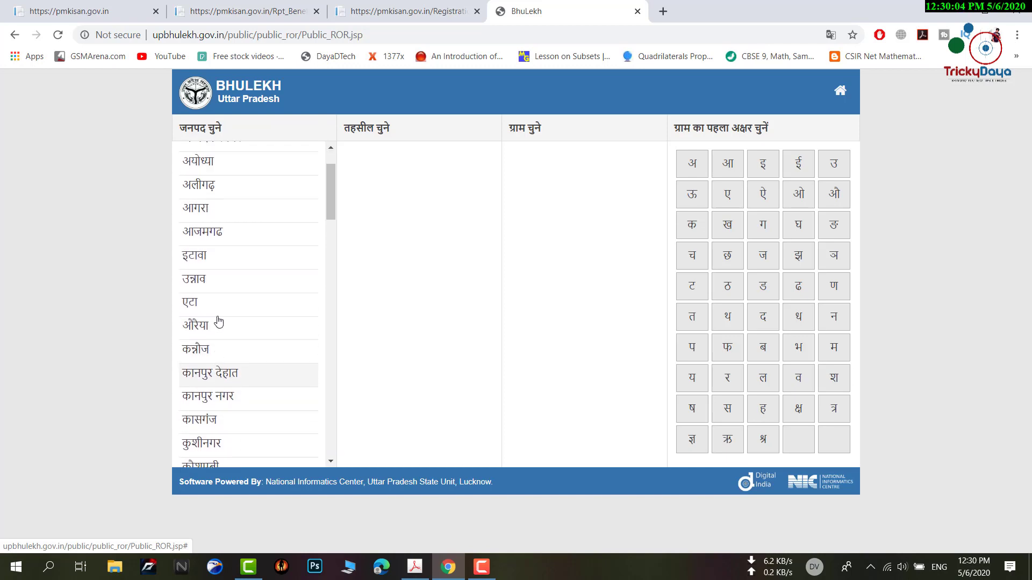
{"action": "left_click", "coordinate": [215, 444]}
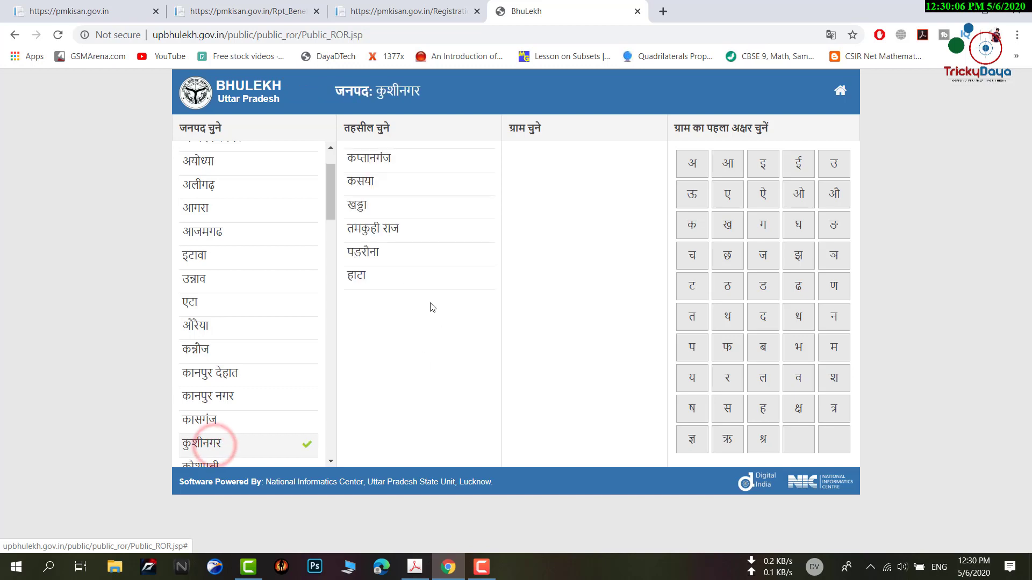
{"action": "left_click", "coordinate": [390, 168]}
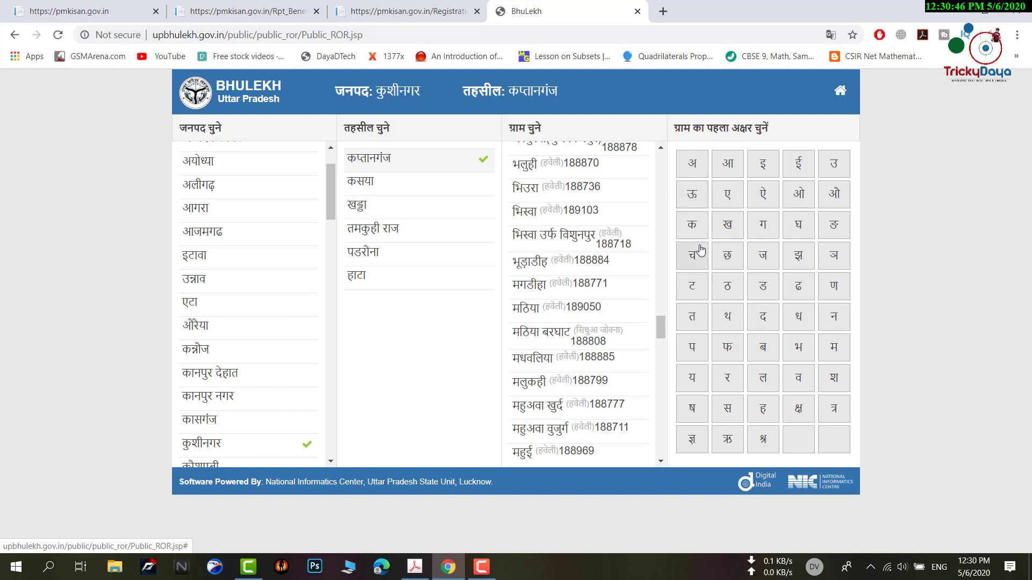
{"action": "left_click", "coordinate": [693, 223]}
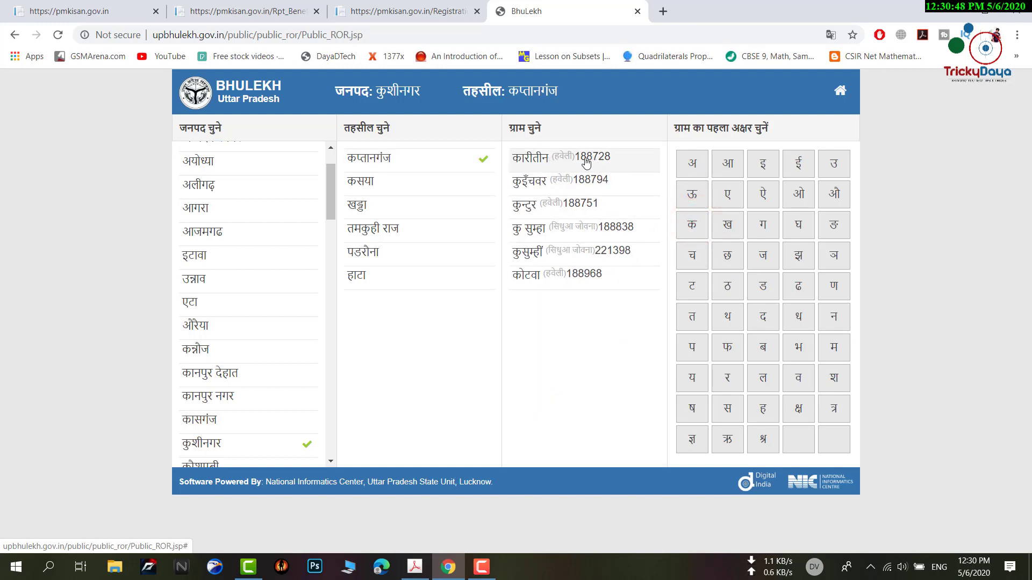
{"action": "left_click", "coordinate": [547, 160]}
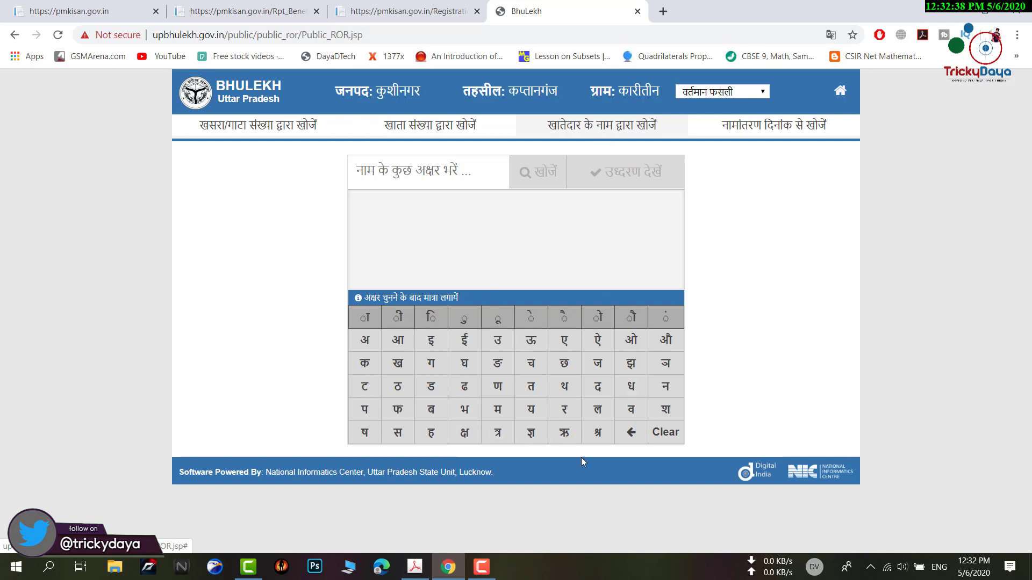
- Search कारीतीन landholders by a name typed on the Hindi keypad
{"action": "left_click", "coordinate": [568, 414]}
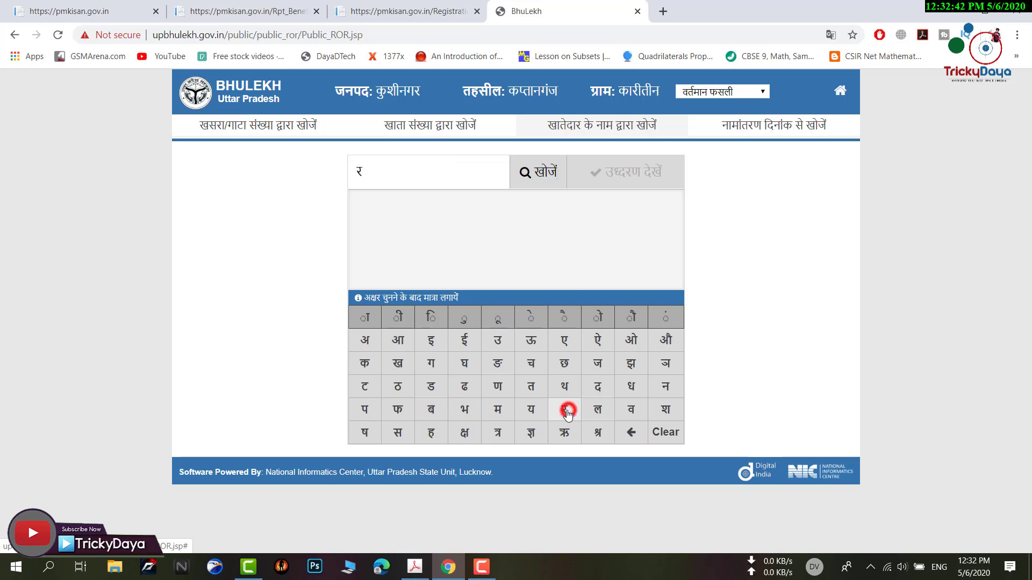
{"action": "left_click", "coordinate": [365, 318]}
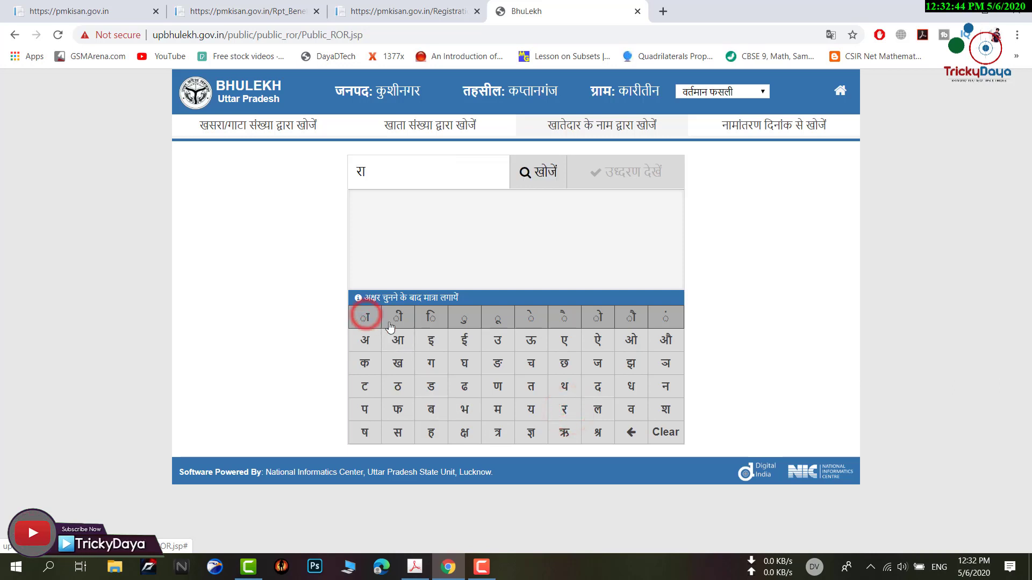
{"action": "left_click", "coordinate": [504, 410]}
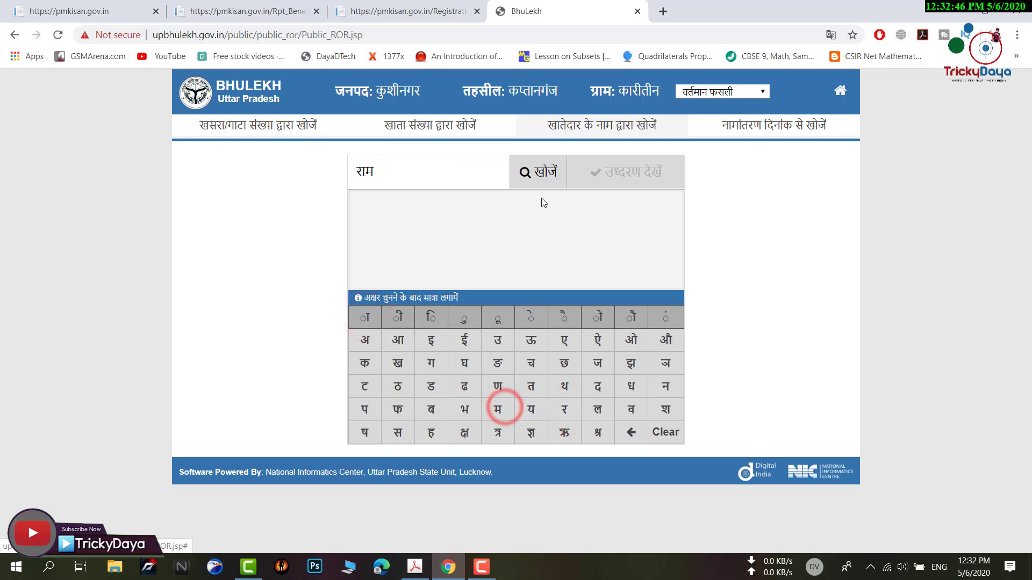
{"action": "left_click", "coordinate": [539, 175]}
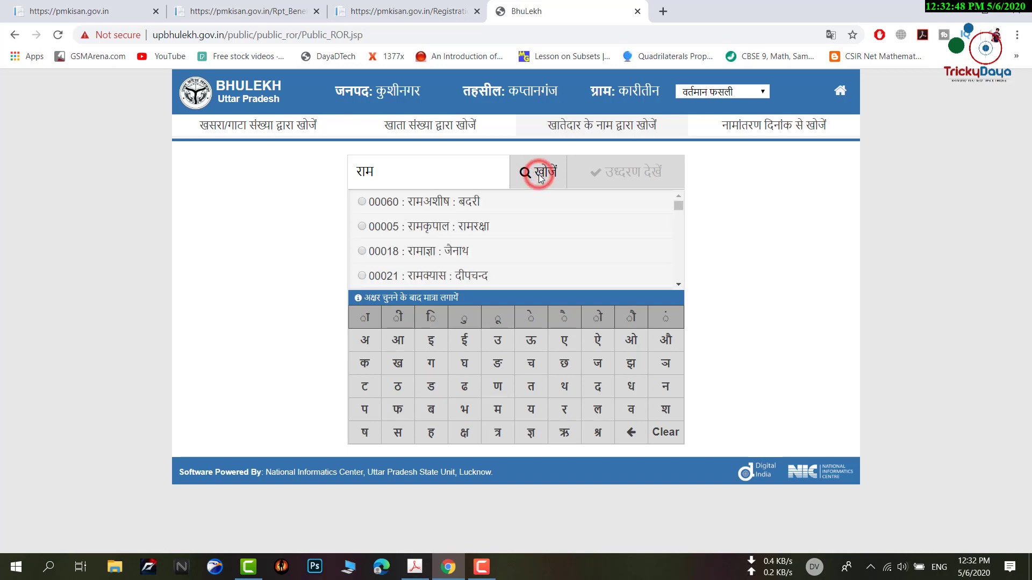
- Tick the wanted landholder's row in the results and request its record extract
{"action": "scroll", "coordinate": [492, 250], "scroll_direction": "down", "scroll_amount": 1}
{"action": "scroll", "coordinate": [491, 250], "scroll_direction": "down", "scroll_amount": 10}
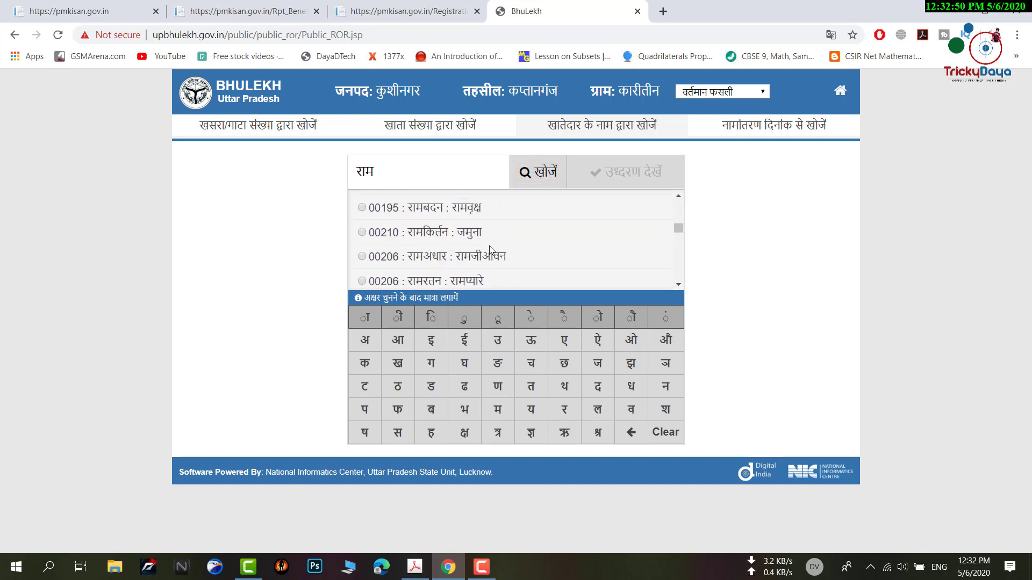
{"action": "scroll", "coordinate": [492, 250], "scroll_direction": "down", "scroll_amount": 2}
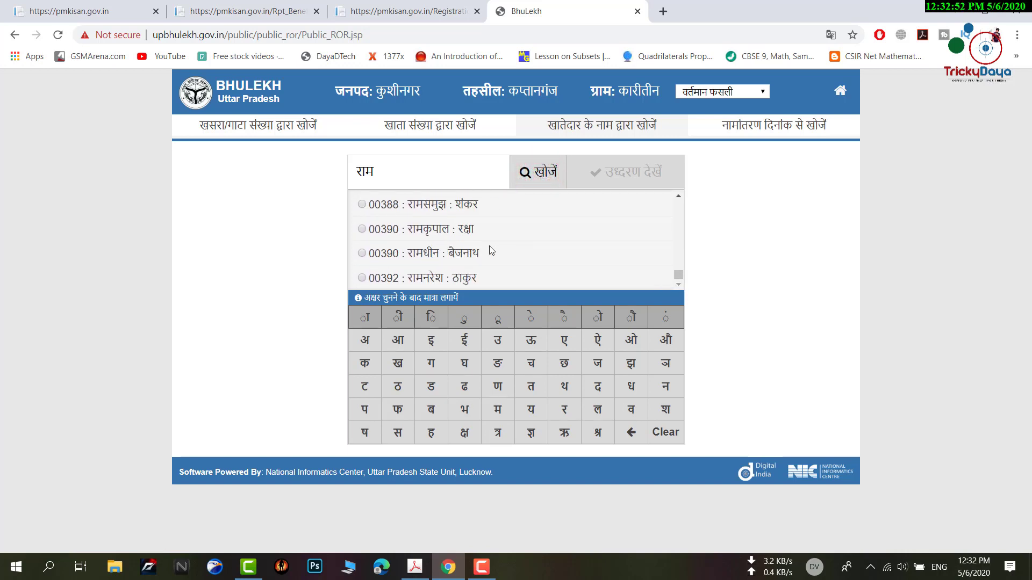
{"action": "scroll", "coordinate": [490, 252], "scroll_direction": "up", "scroll_amount": 4}
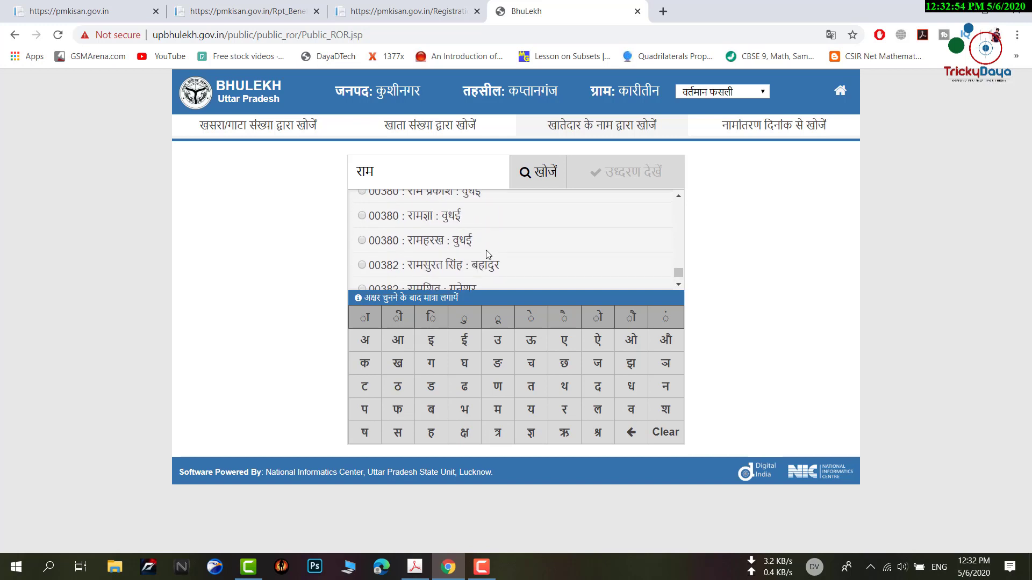
{"action": "scroll", "coordinate": [488, 255], "scroll_direction": "up", "scroll_amount": 3}
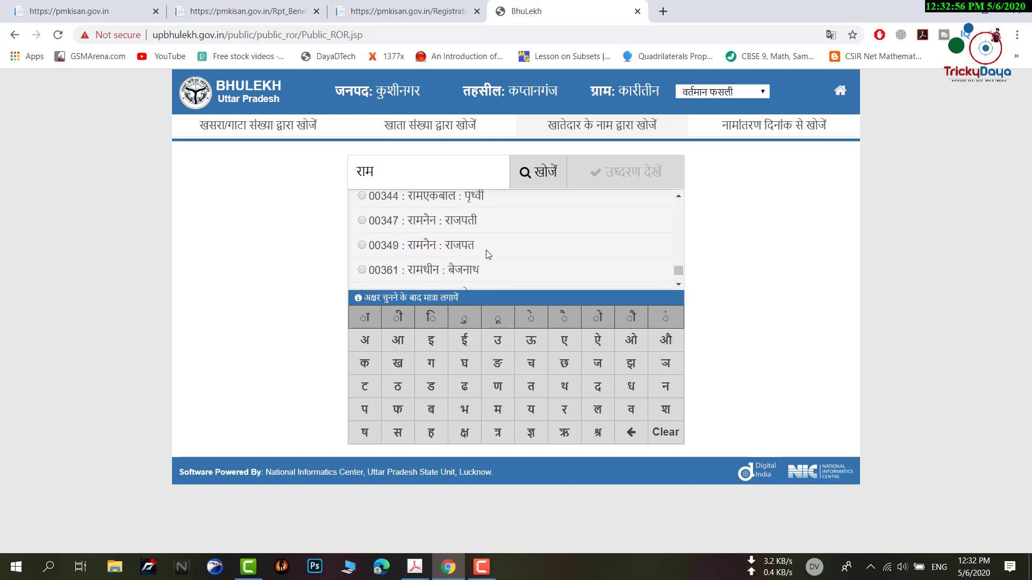
{"action": "scroll", "coordinate": [488, 255], "scroll_direction": "up", "scroll_amount": 6}
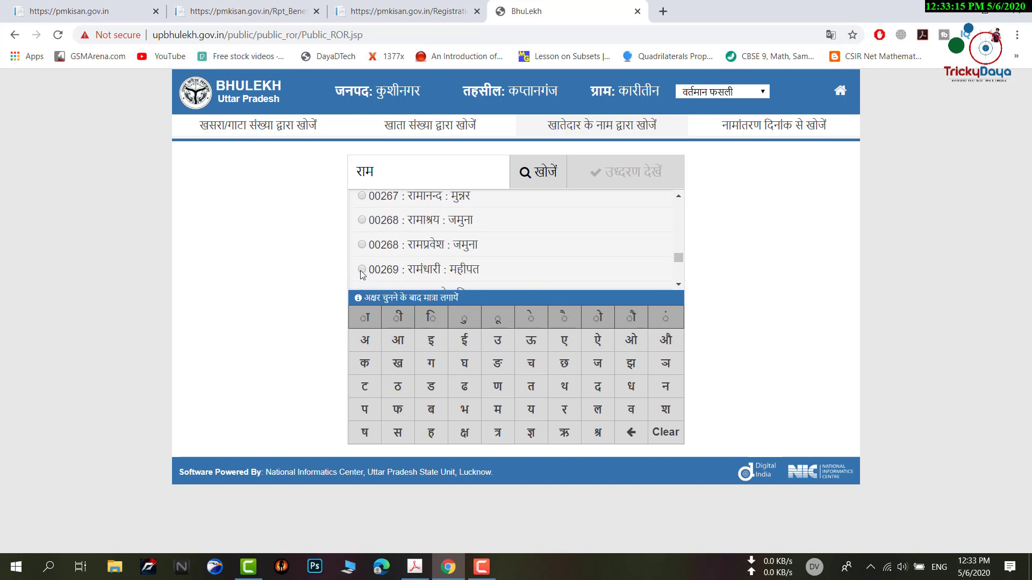
{"action": "left_click", "coordinate": [361, 271]}
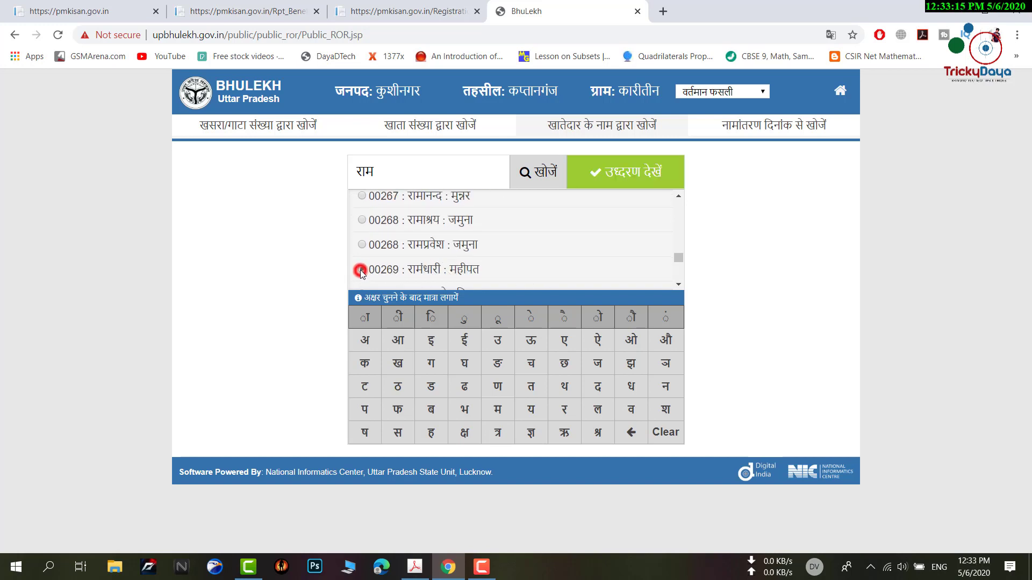
{"action": "left_click", "coordinate": [649, 180]}
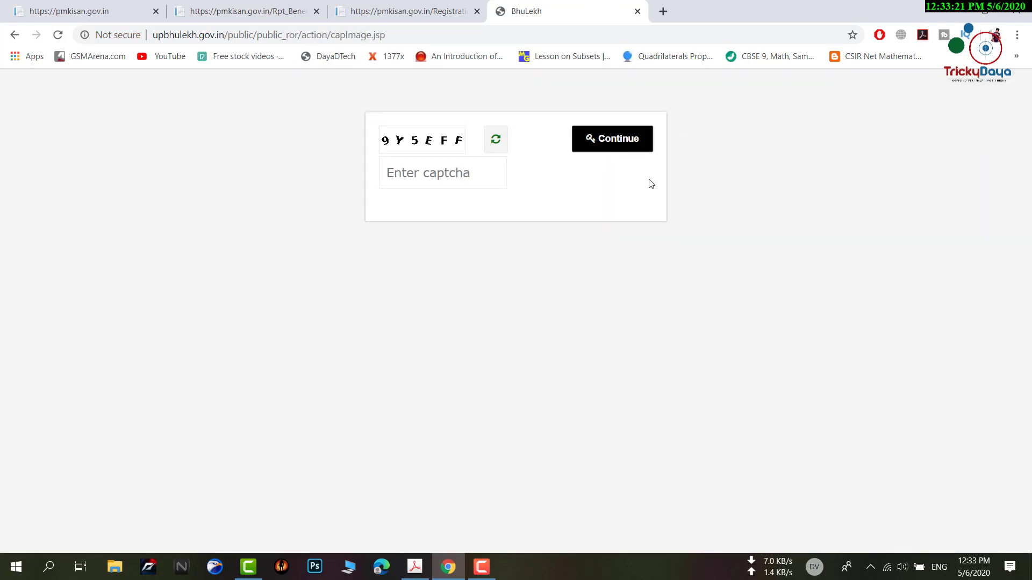
- Enter the captcha code and continue to the khata 00269 report
{"action": "left_click", "coordinate": [438, 179]}
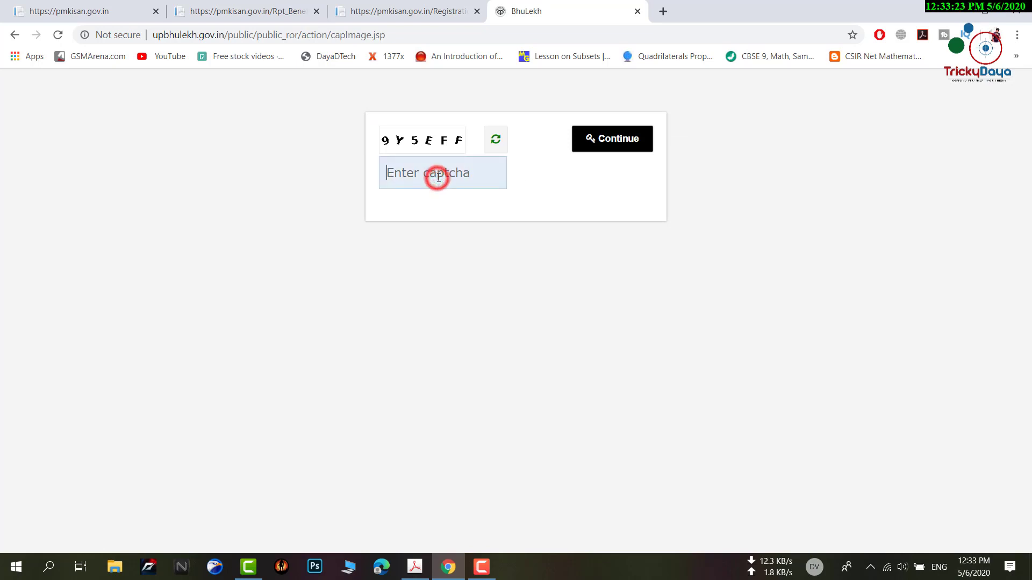
{"action": "type", "text": "9Y"}
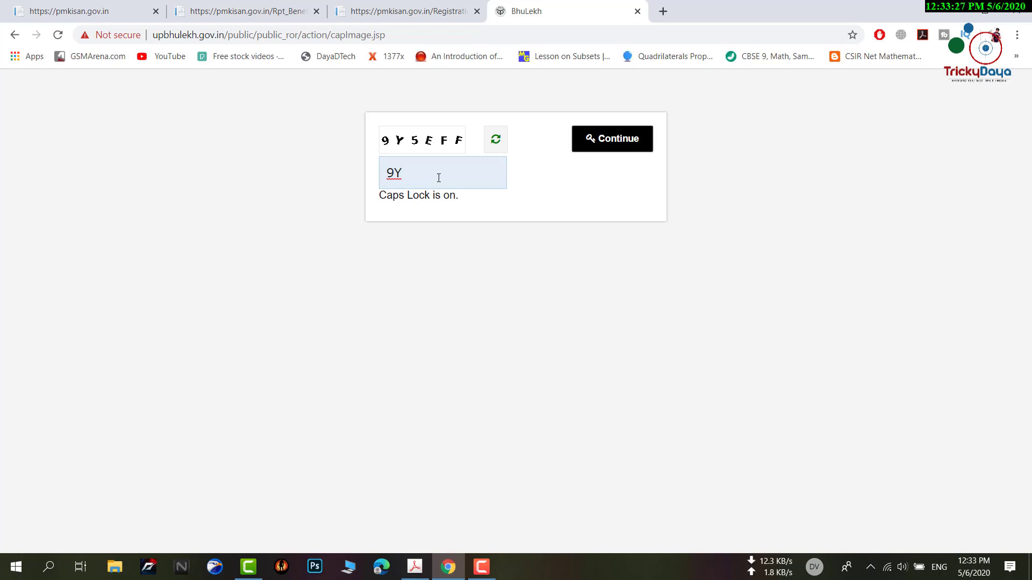
{"action": "type", "text": "5"}
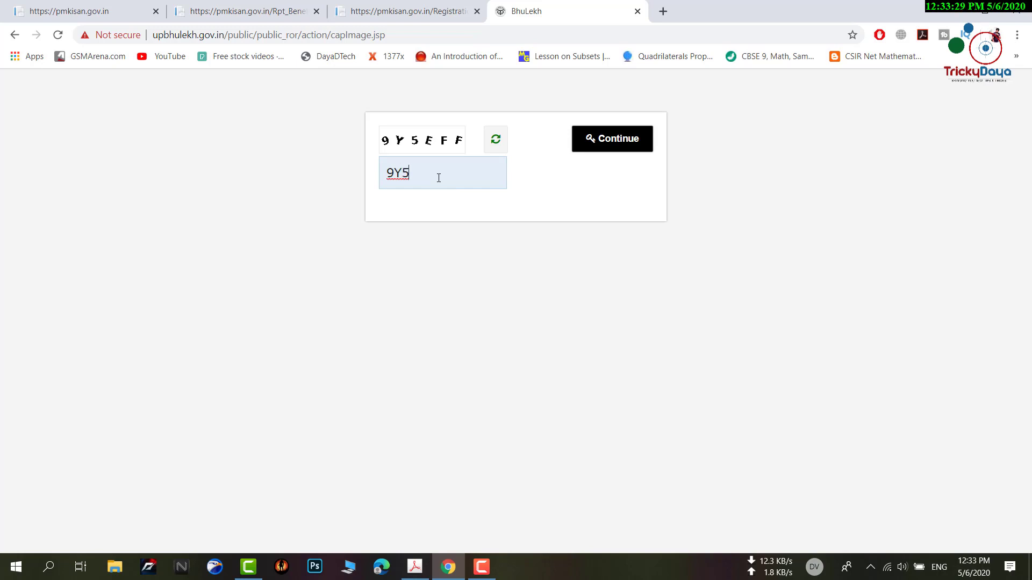
{"action": "type", "text": "E"}
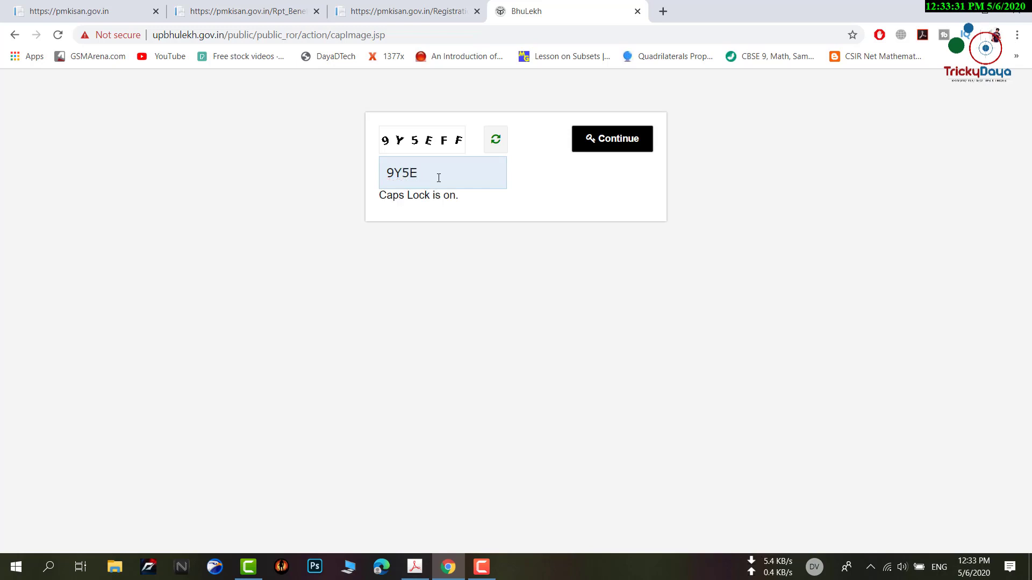
{"action": "type", "text": "FF"}
{"action": "left_click", "coordinate": [616, 140]}
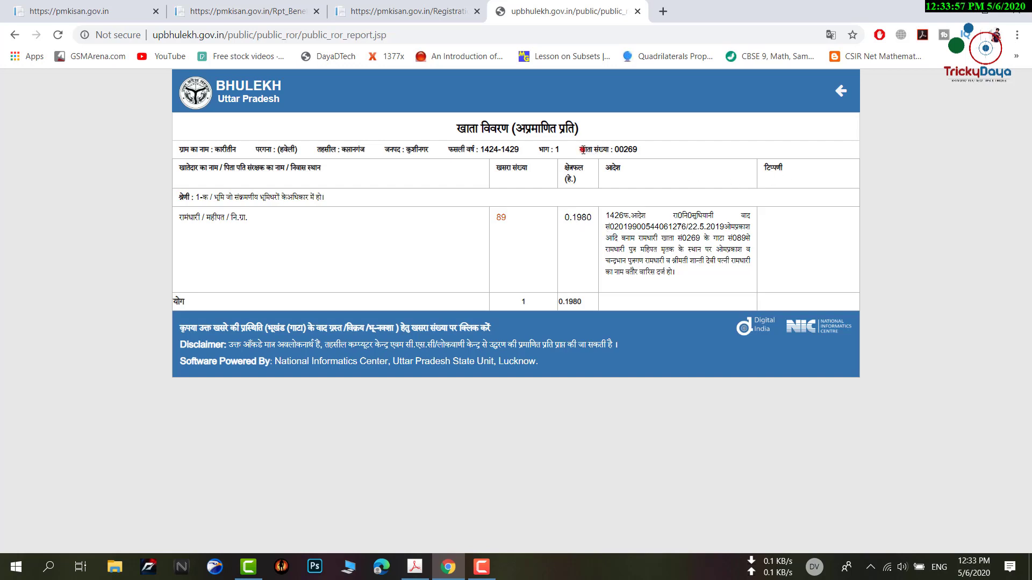
- Select khata 00269, area 0.1980 and khasra 89 in the report, then return to PM-Kisan
{"action": "left_click_drag", "start_coordinate": [583, 149], "coordinate": [659, 154]}
{"action": "left_click", "coordinate": [670, 146]}
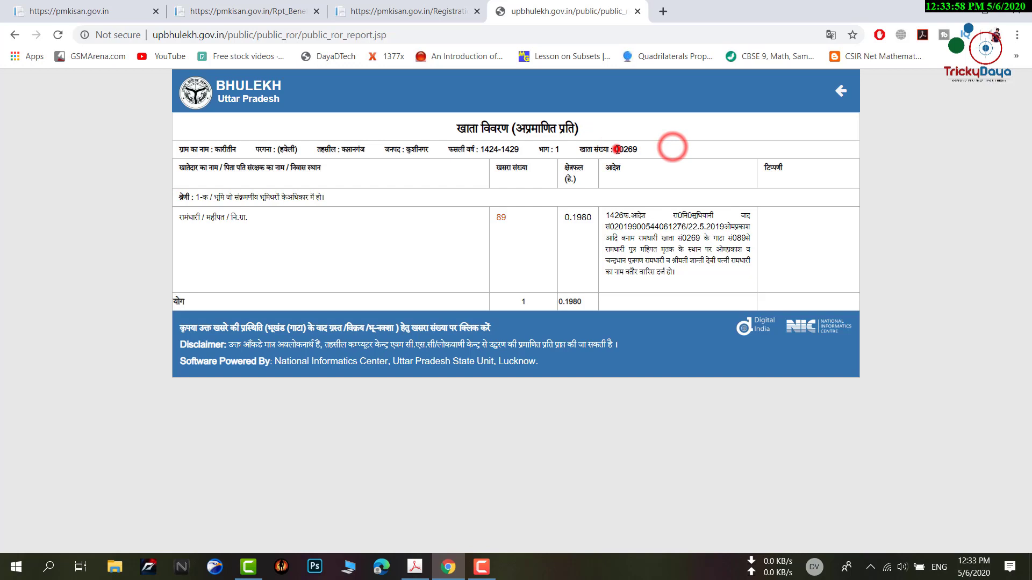
{"action": "triple_click", "coordinate": [581, 150]}
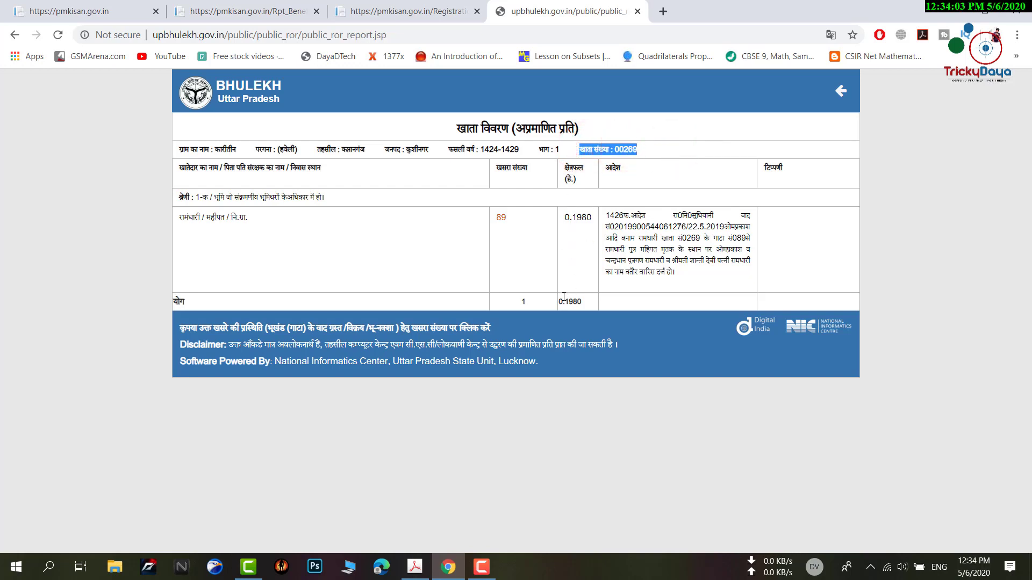
{"action": "triple_click", "coordinate": [582, 304]}
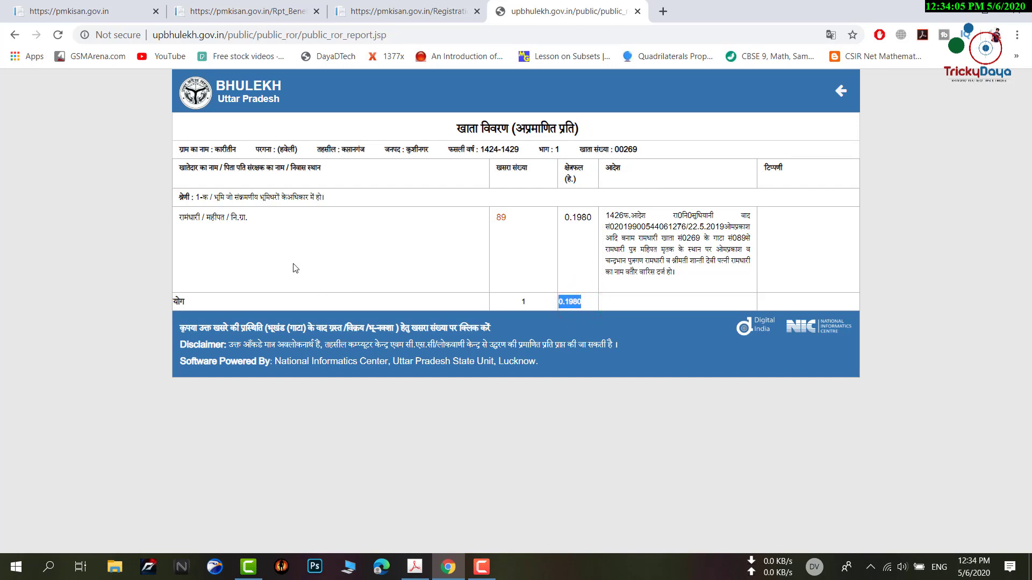
{"action": "left_click", "coordinate": [249, 235]}
{"action": "triple_click", "coordinate": [505, 217]}
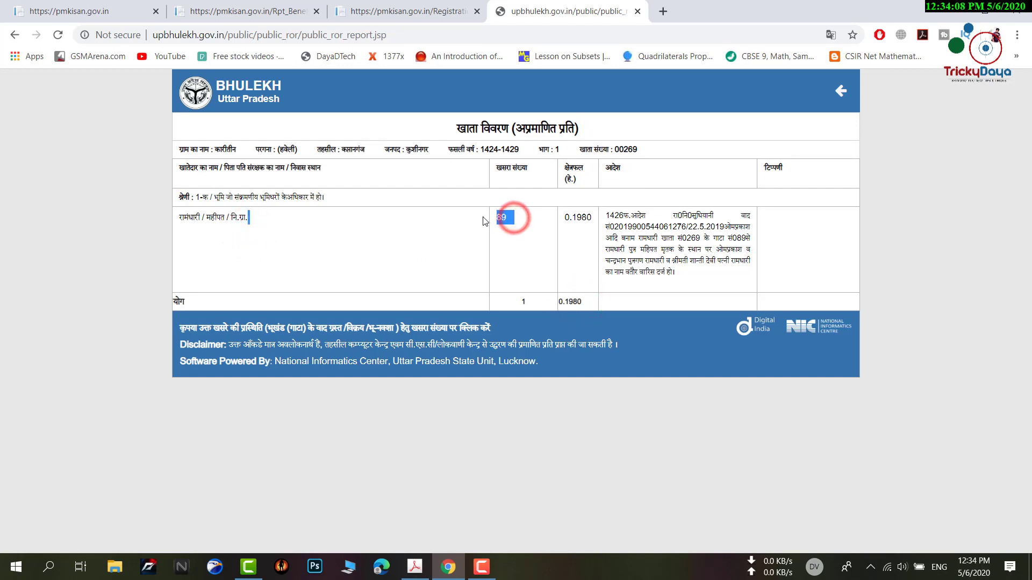
{"action": "left_click", "coordinate": [518, 243]}
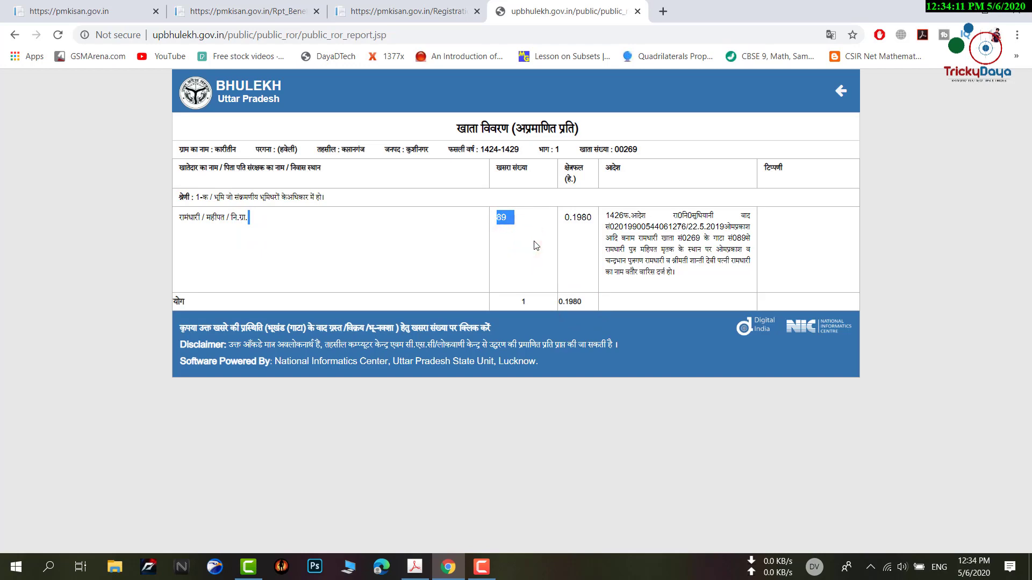
{"action": "left_click", "coordinate": [533, 242]}
{"action": "left_click", "coordinate": [430, 14]}
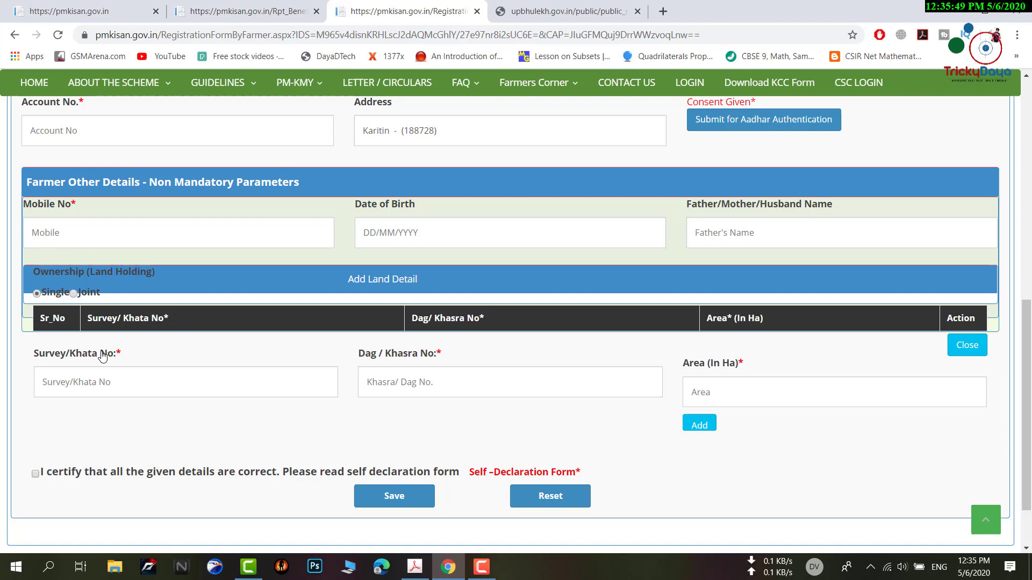
- Enter Survey/Khata No 00269, Dag/Khasra No 89 and Area 0.1980 ha copied from Bhulekh
{"action": "left_click", "coordinate": [109, 385]}
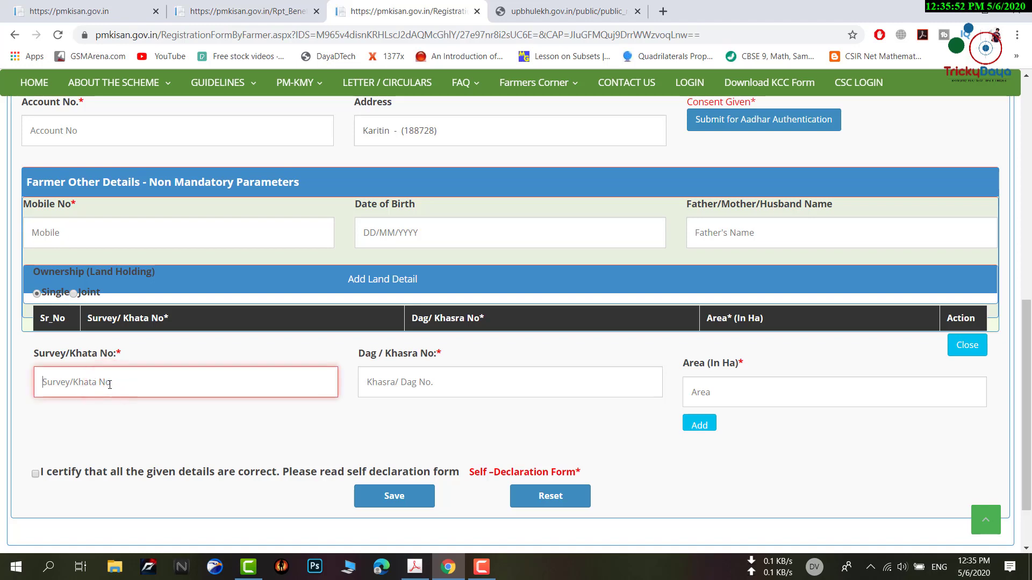
{"action": "type", "text": "00269"}
{"action": "left_click", "coordinate": [397, 385]}
{"action": "type", "text": "89"}
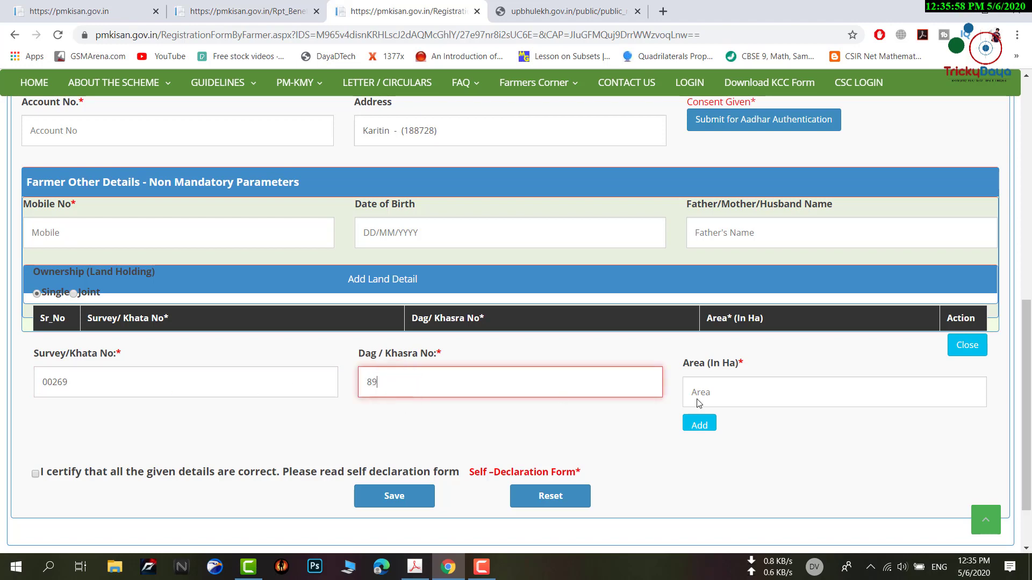
{"action": "left_click", "coordinate": [717, 391]}
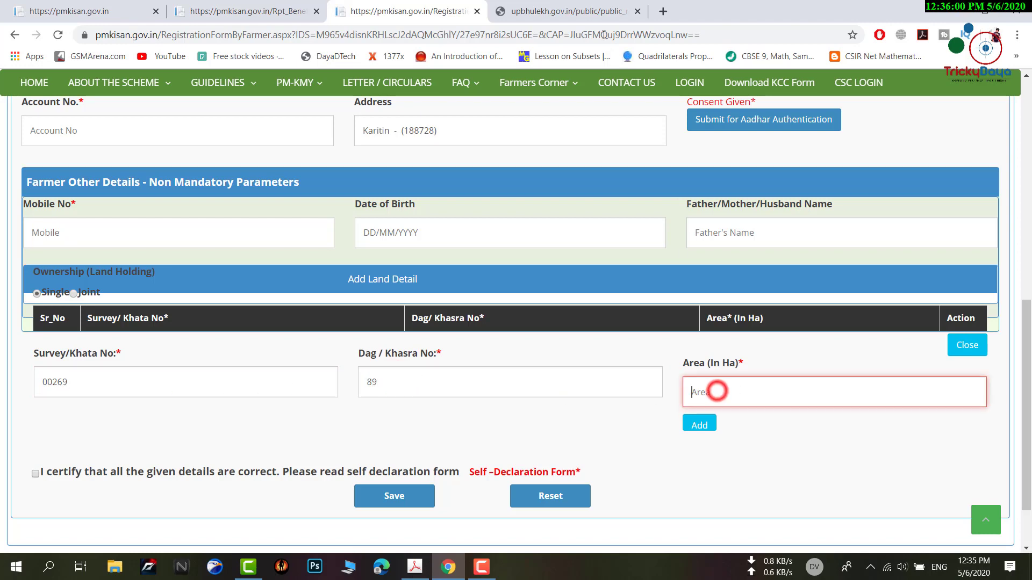
{"action": "key", "text": "ctrl+Tab"}
{"action": "left_click_drag", "start_coordinate": [584, 300], "coordinate": [561, 303]}
{"action": "key", "text": "ctrl+c"}
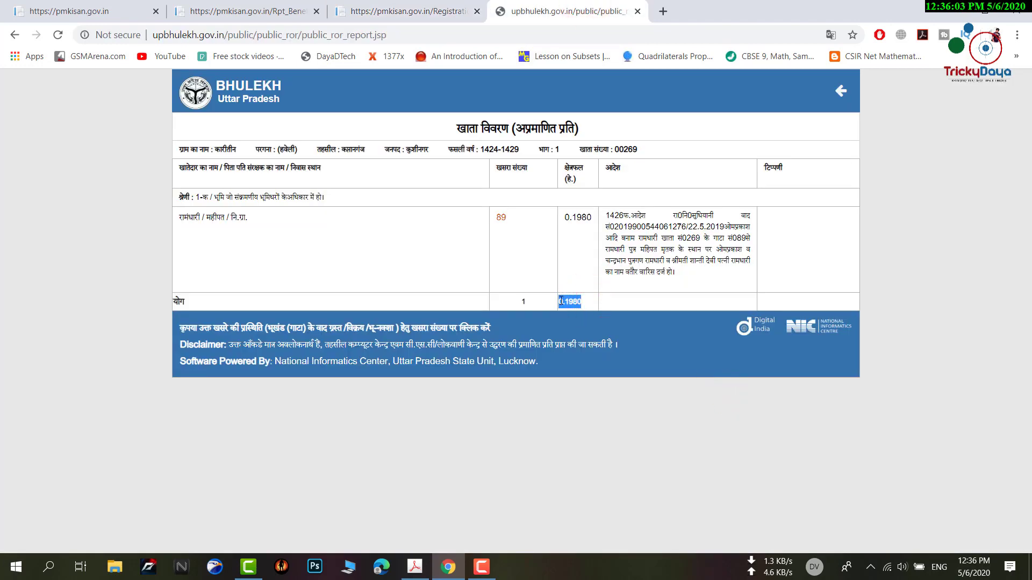
{"action": "left_click", "coordinate": [425, 10]}
{"action": "key", "text": "ctrl+v"}
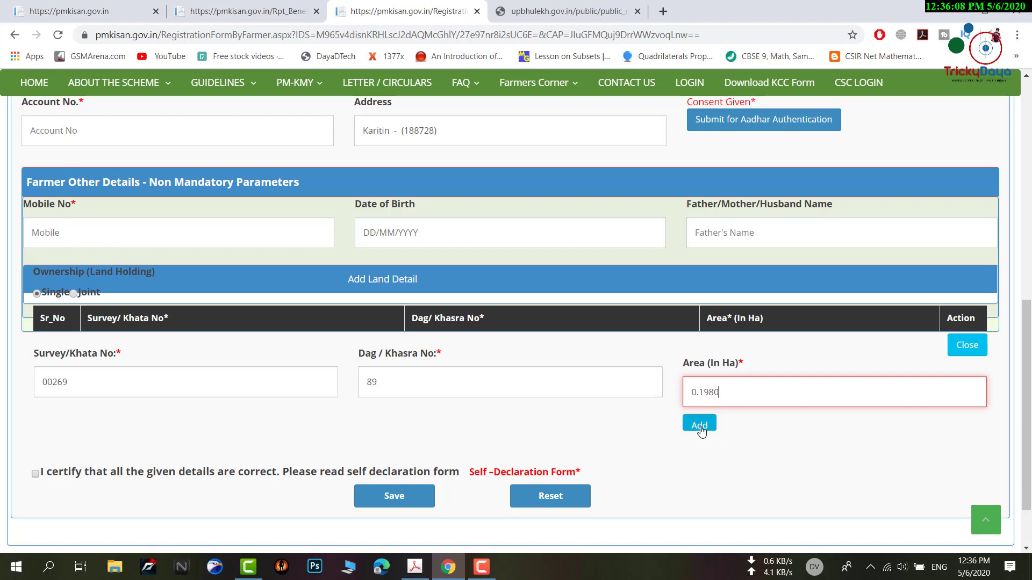
{"action": "scroll", "coordinate": [700, 431], "scroll_direction": "down", "scroll_amount": 1}
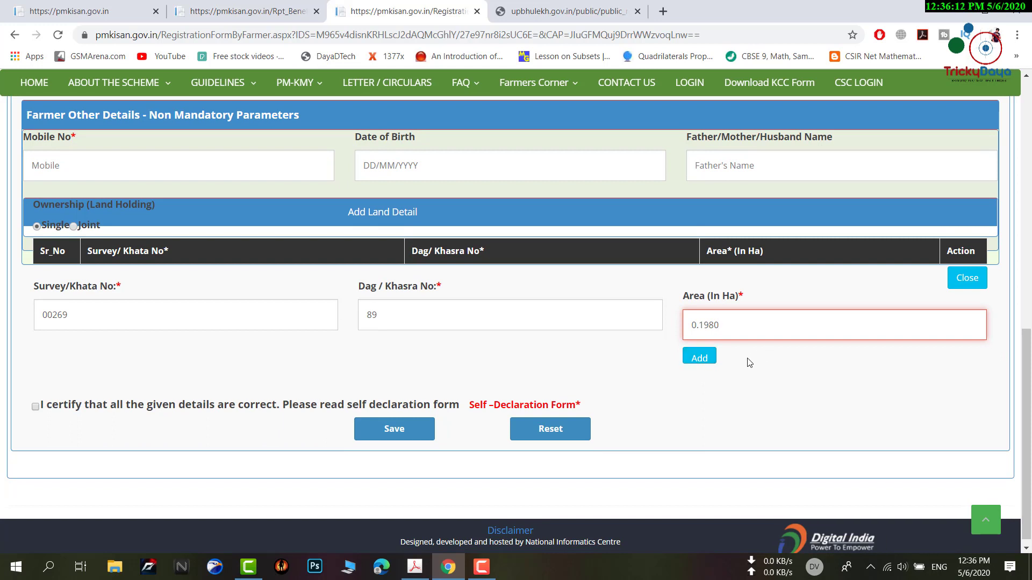
- Certify the details are correct, save the registration form, then open Farmers Corner > Beneficiary Status
{"action": "left_click", "coordinate": [743, 384]}
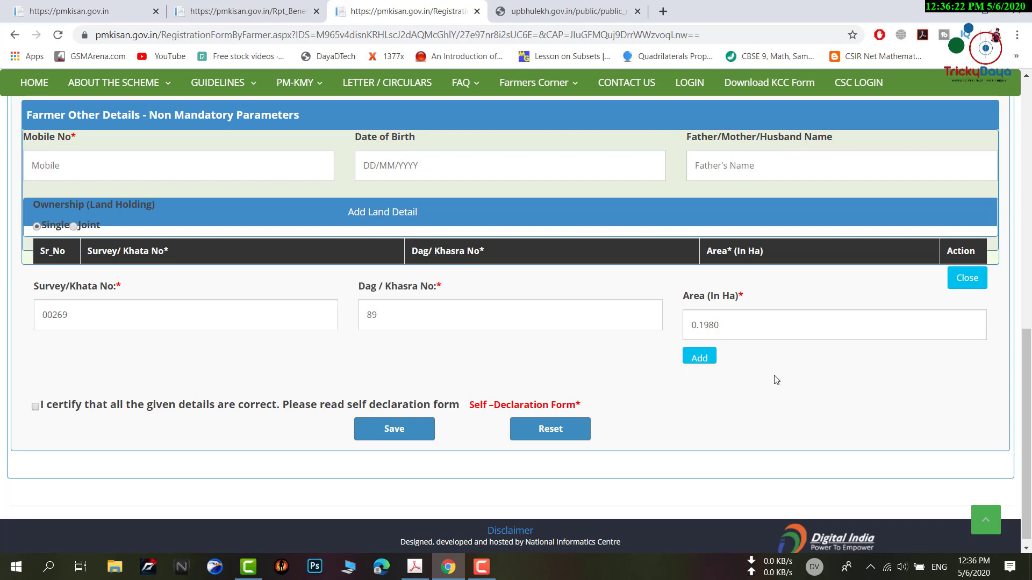
{"action": "left_click", "coordinate": [33, 411]}
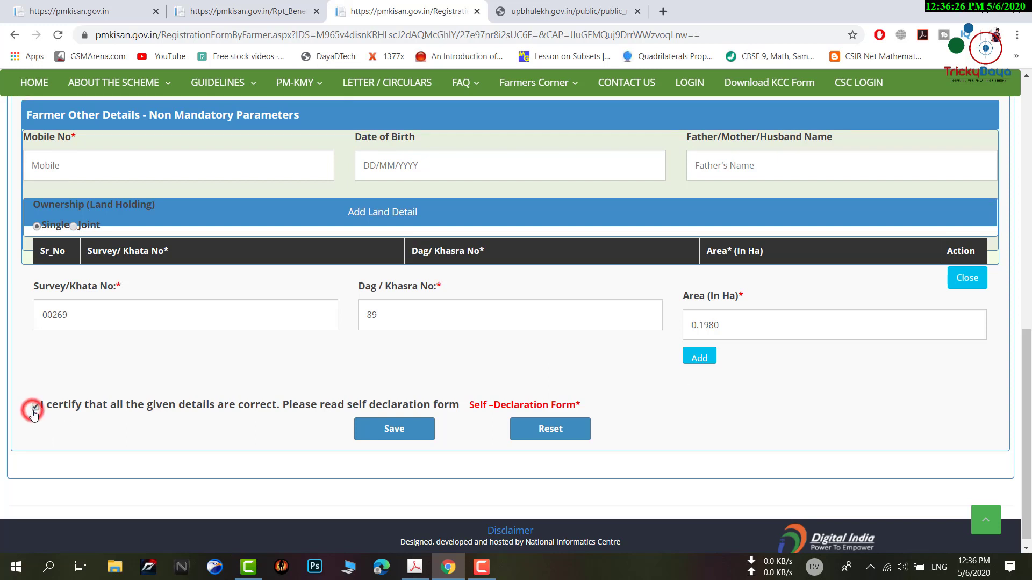
{"action": "left_click", "coordinate": [395, 429]}
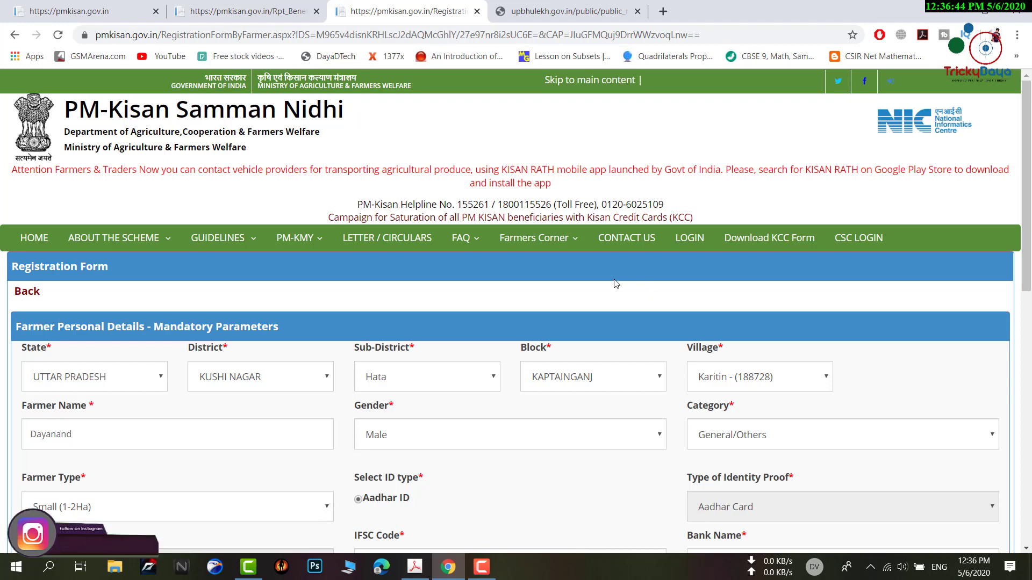
{"action": "left_click", "coordinate": [534, 238]}
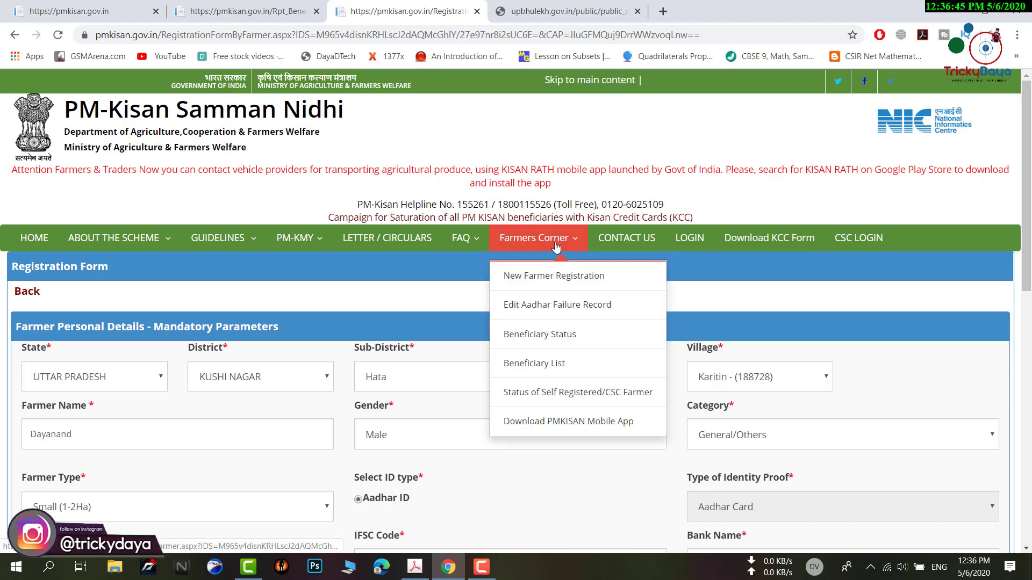
{"action": "left_click", "coordinate": [582, 341]}
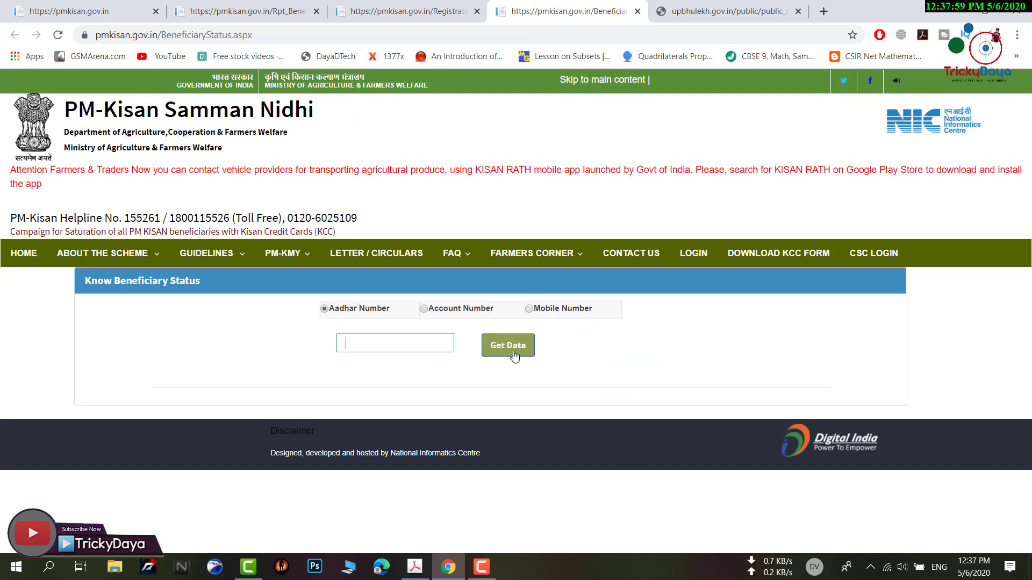
- From the Know Beneficiary Status page, open Farmers Corner > Edit Aadhaar Failure Record
{"action": "left_click", "coordinate": [525, 374]}
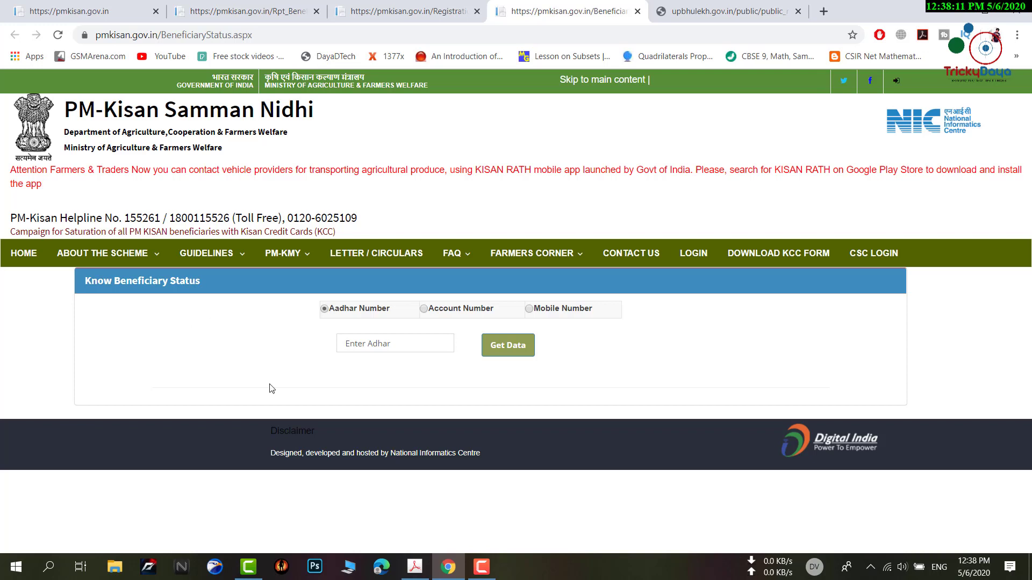
{"action": "mouse_move", "coordinate": [533, 254]}
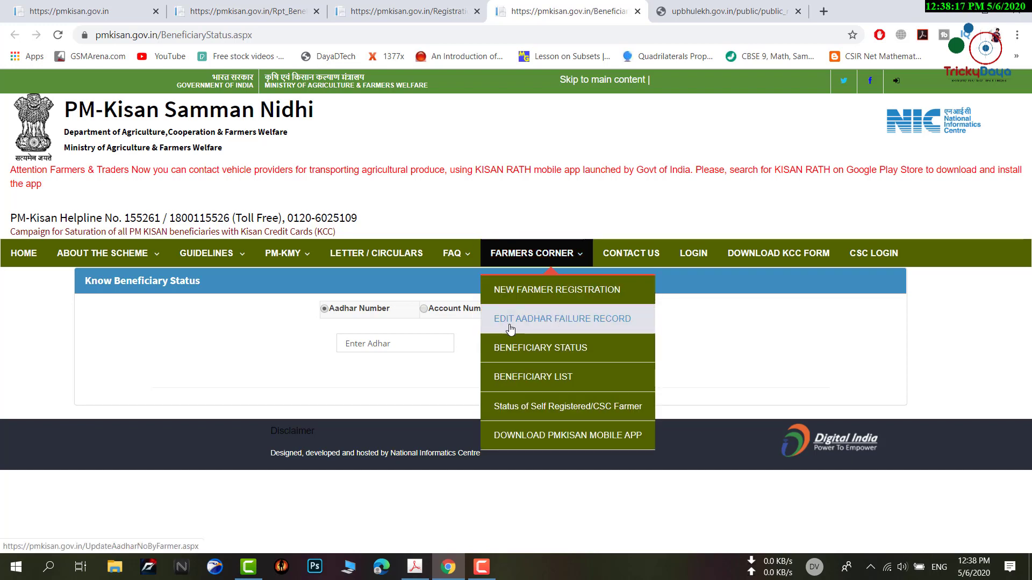
{"action": "left_click", "coordinate": [600, 325]}
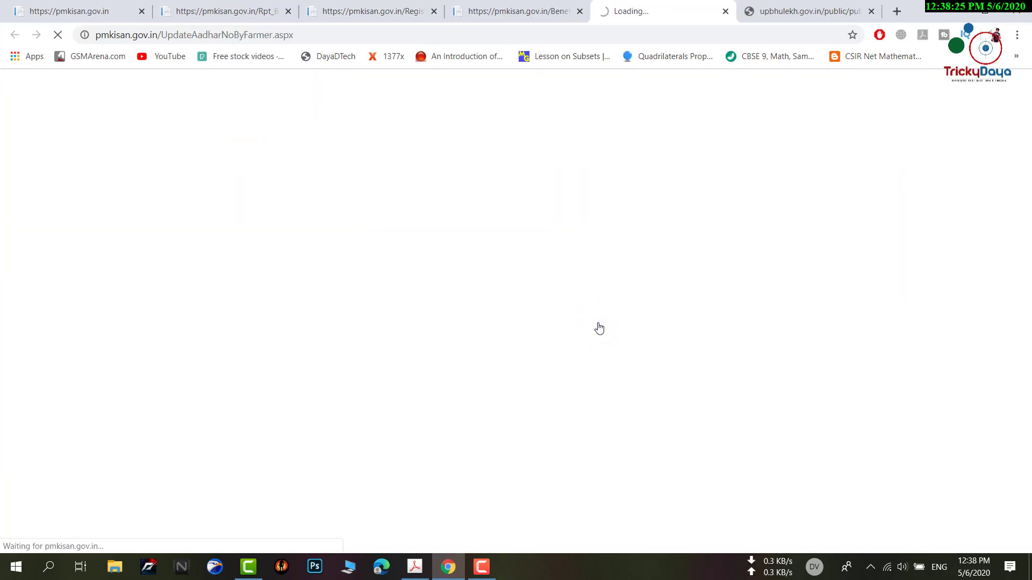